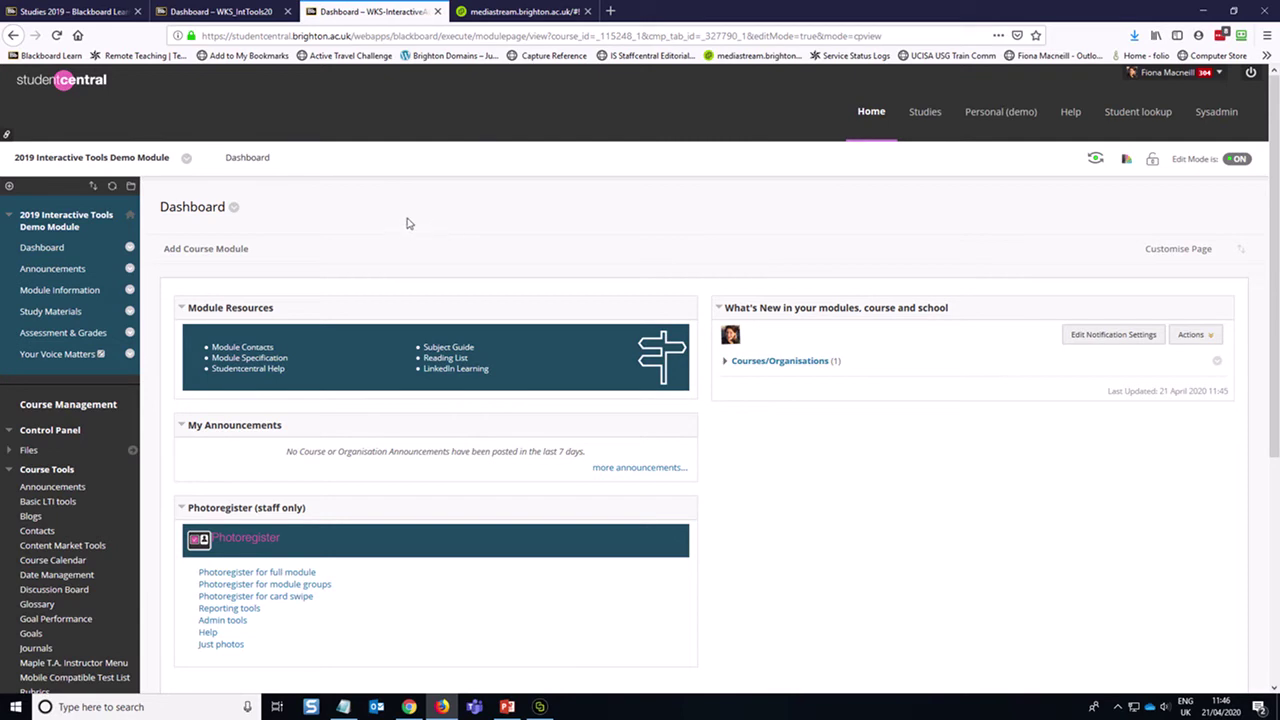
# Step: Go to the module's Assessment & Grades content area from the course menu
pyautogui.click(83, 338)
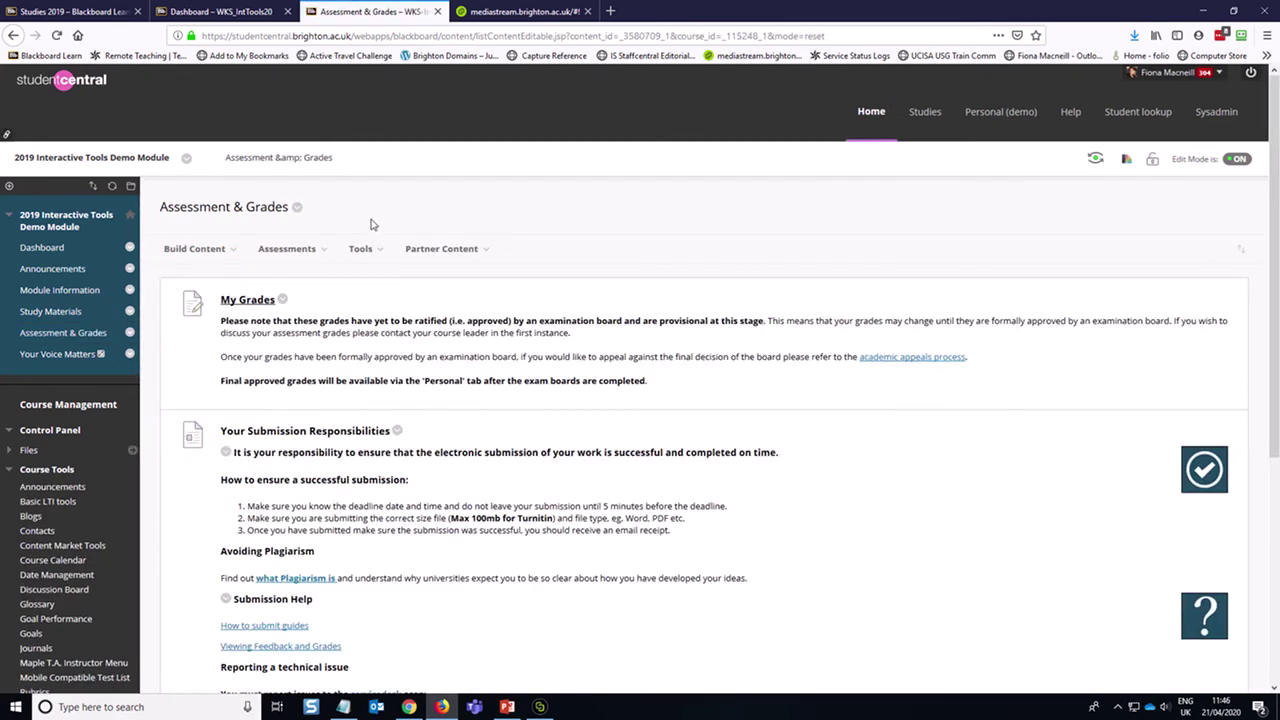
# Step: Add a journal link through Tools > Journals and choose to create a new journal
pyautogui.click(364, 250)
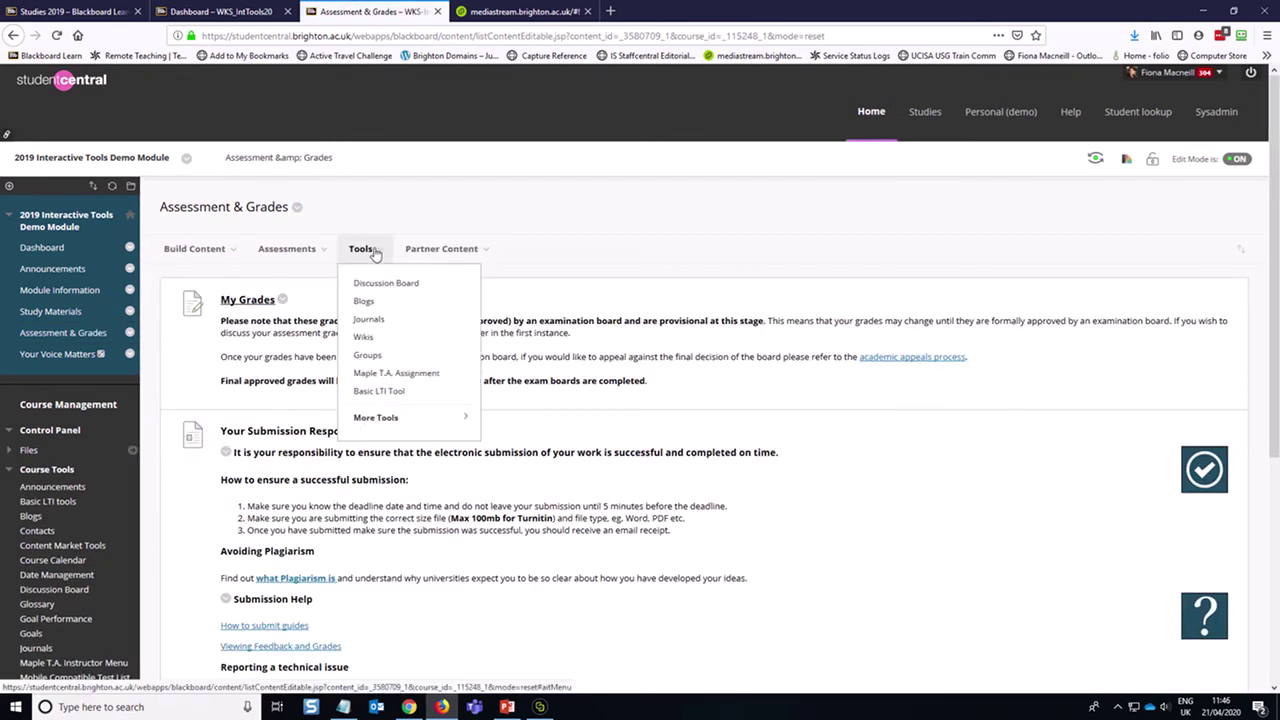
pyautogui.click(367, 320)
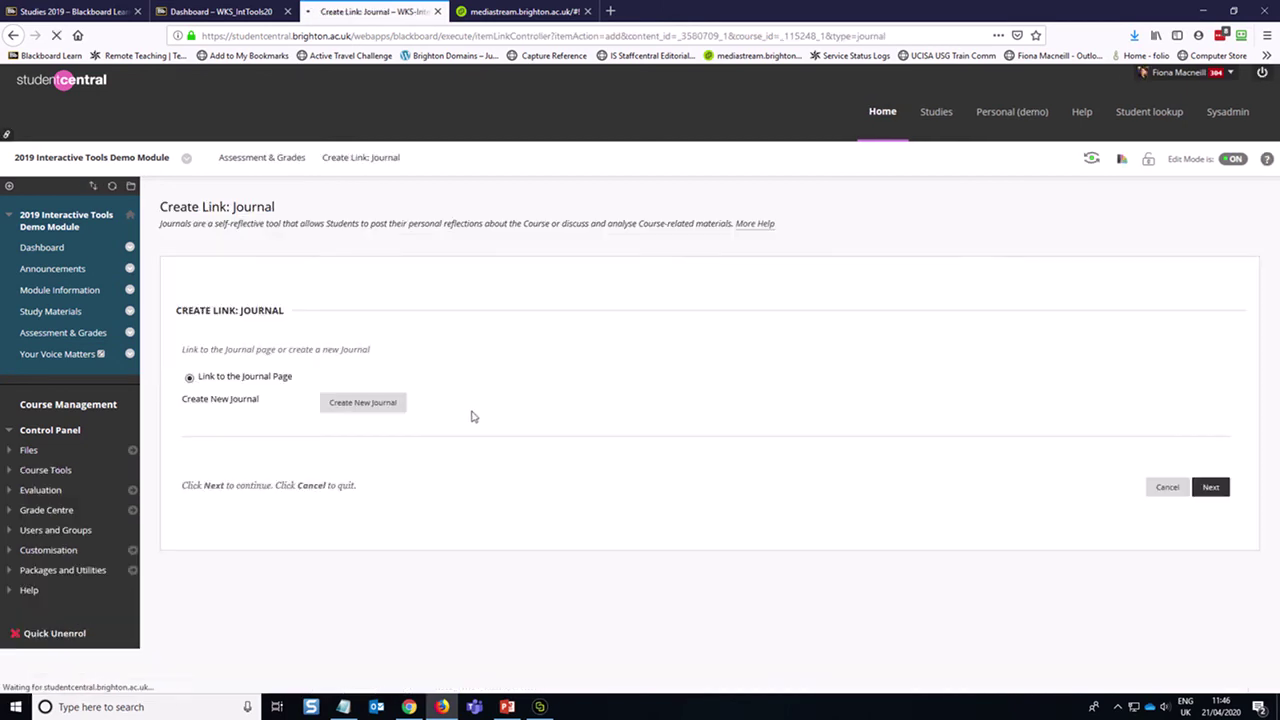
pyautogui.click(362, 402)
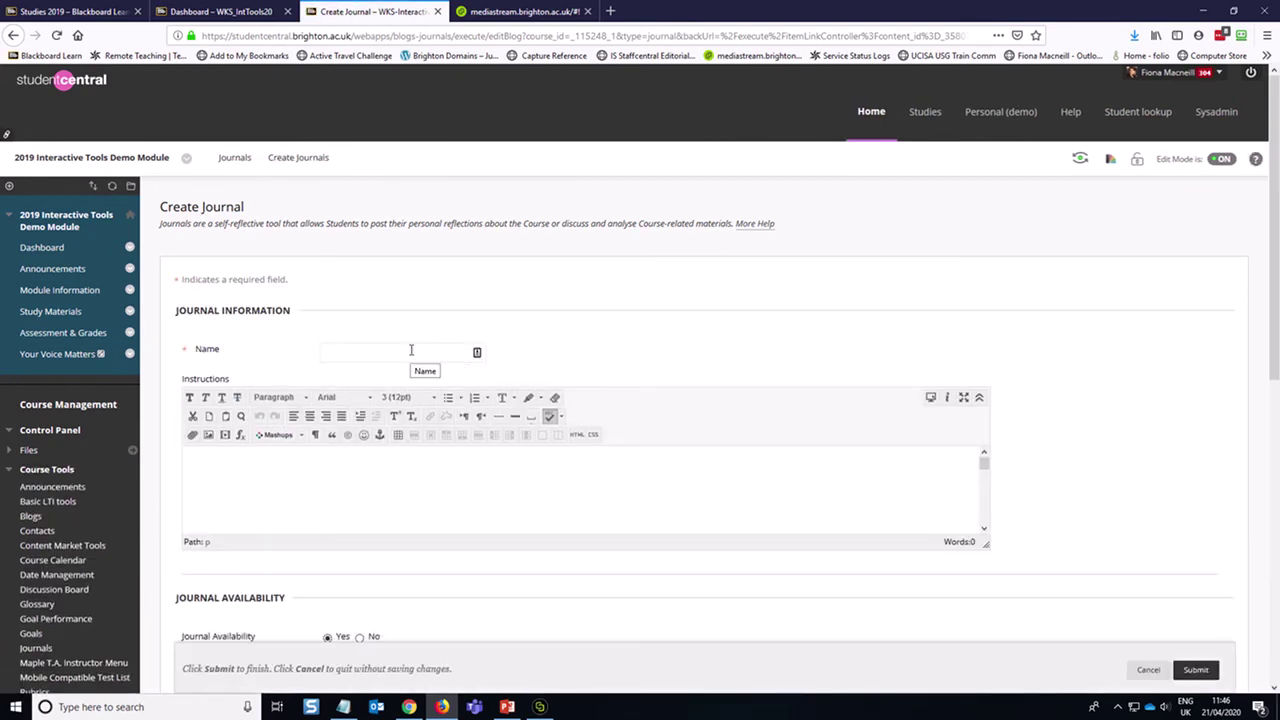
# Step: Name the journal 'Work Placement Reflections Journal' and paste the prepared instructions
pyautogui.write('Work Placement Reflections Journal')
pyautogui.click(462, 497)
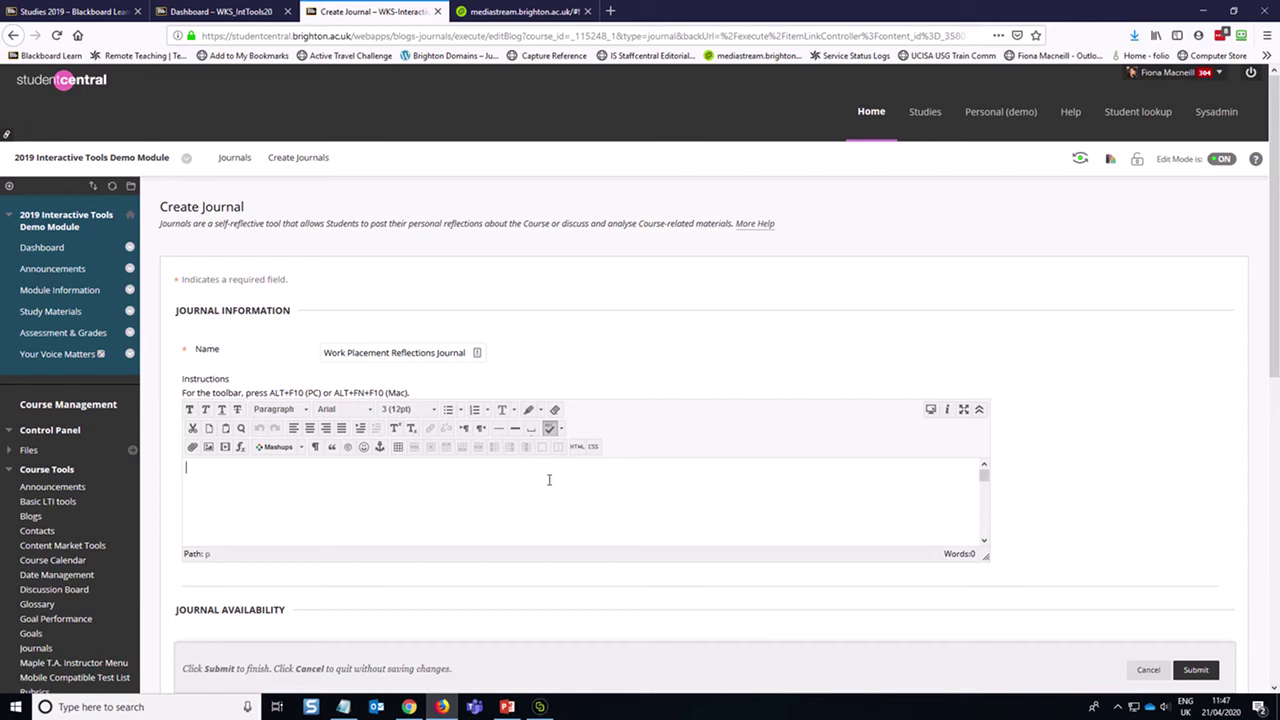
pyautogui.write('Expectations -how often to post. Prompts, frameworks. Who to go to if they have questions. Links to help materials about the journal tool.')
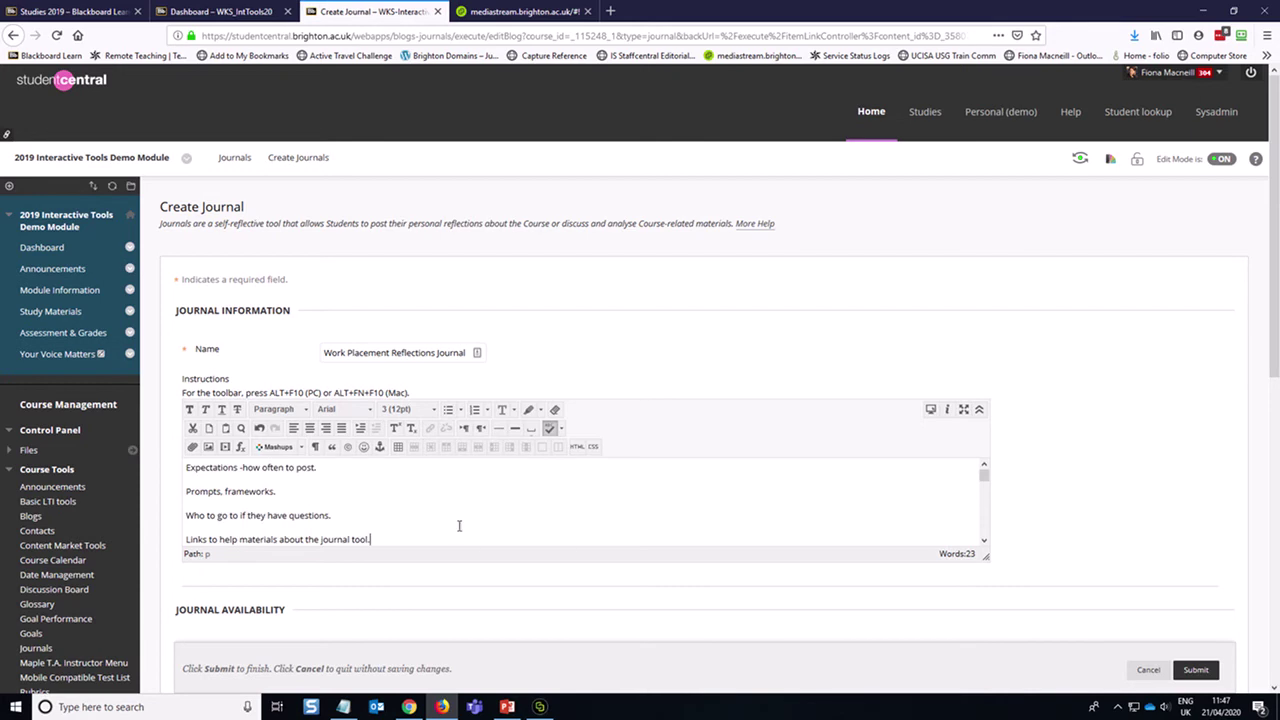
# Step: Enable Allow Users to Edit and Delete Entries in the Journal Settings
pyautogui.scroll(-1, 437, 590)
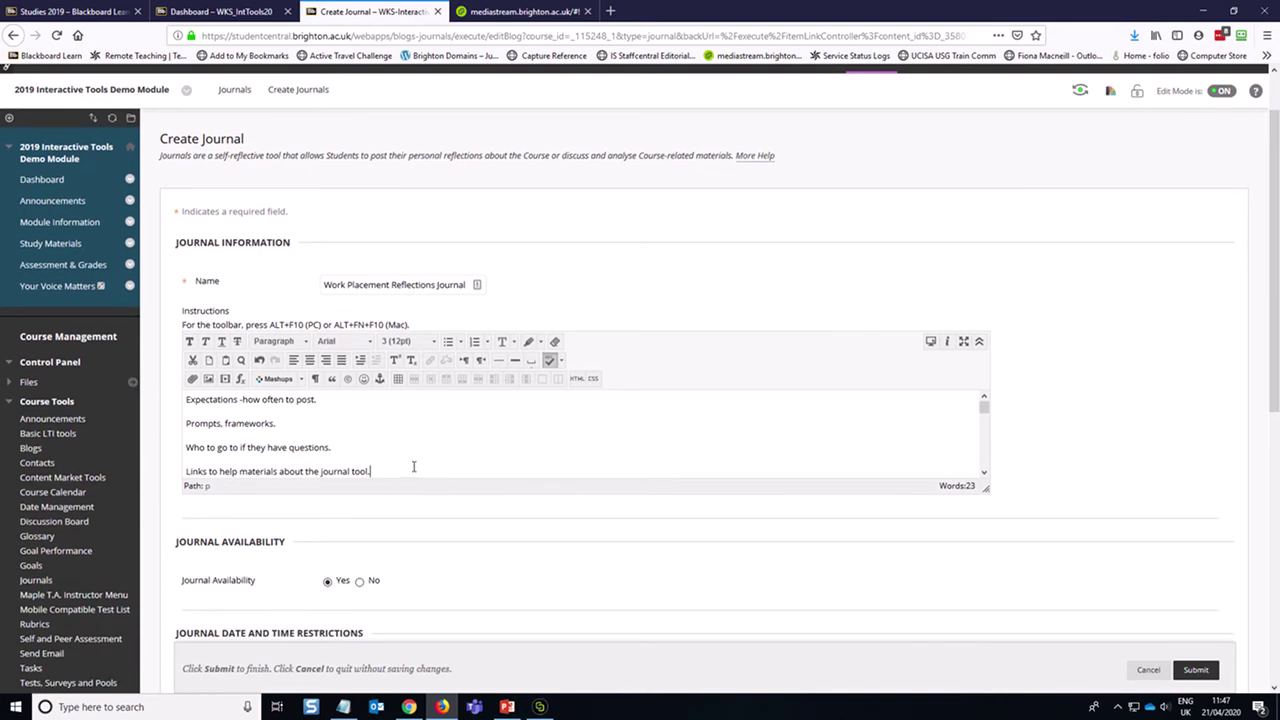
pyautogui.scroll(-2, 459, 580)
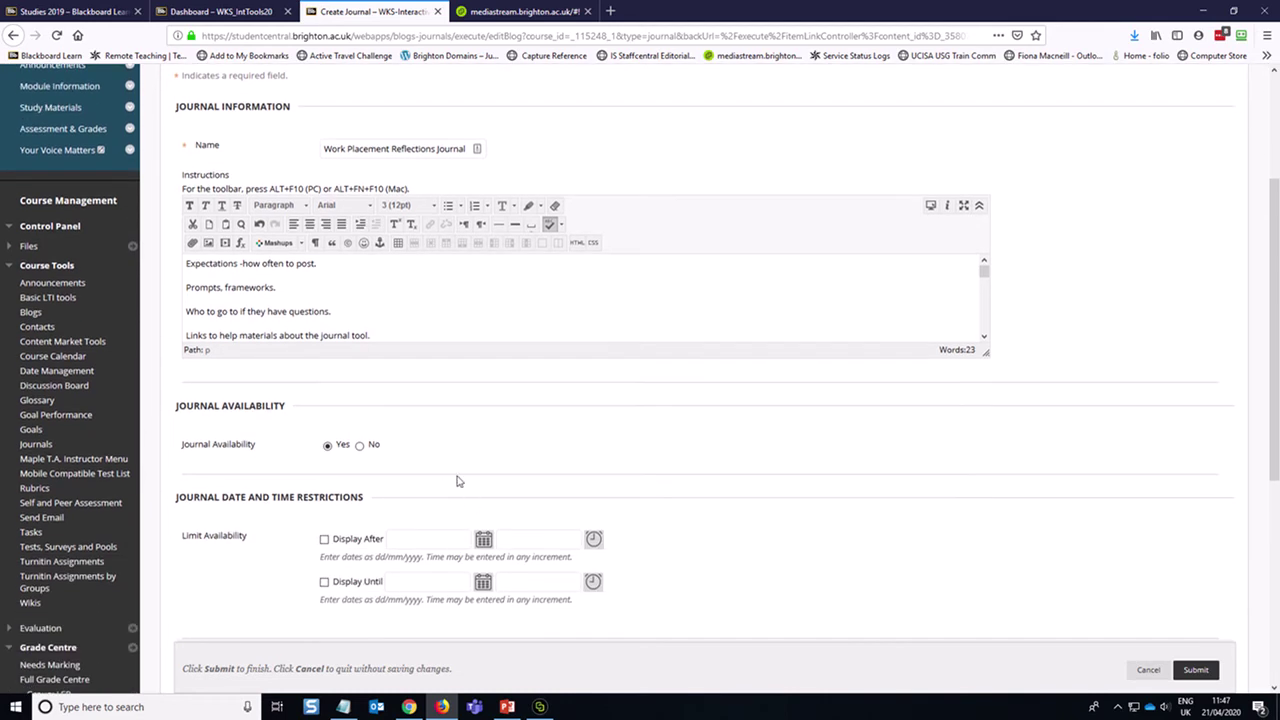
pyautogui.scroll(-2, 692, 497)
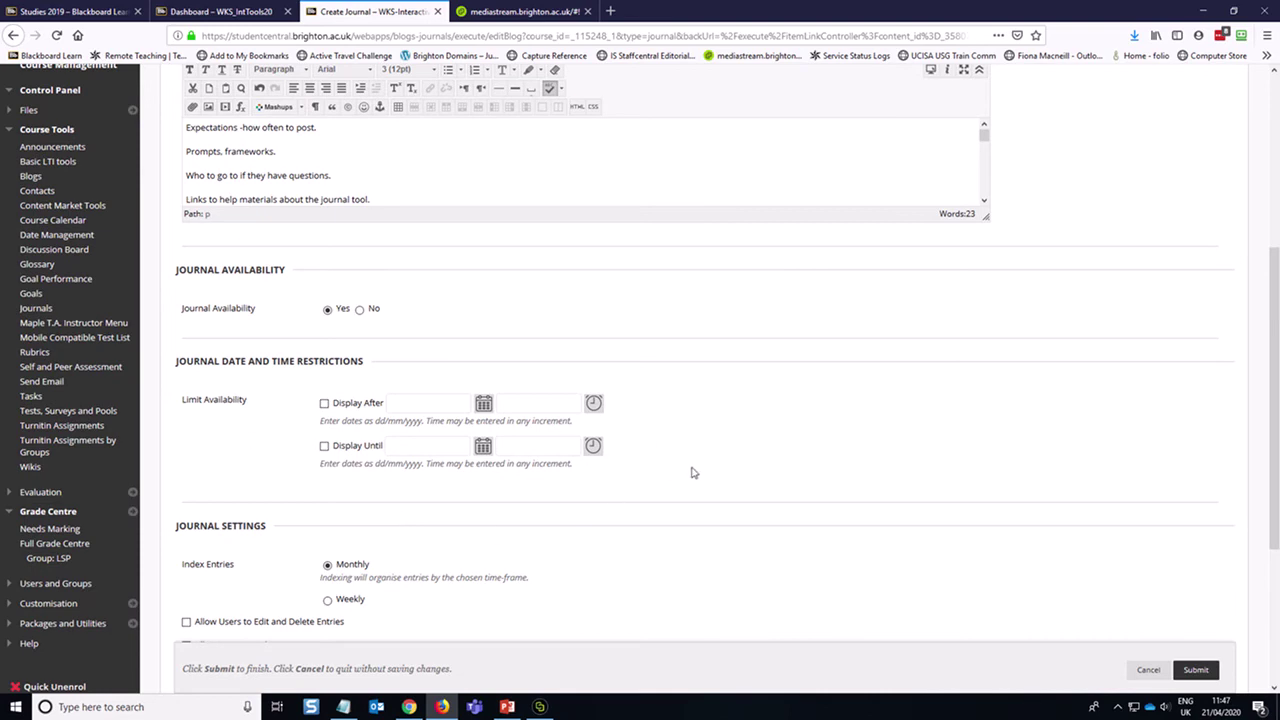
pyautogui.scroll(-2, 689, 474)
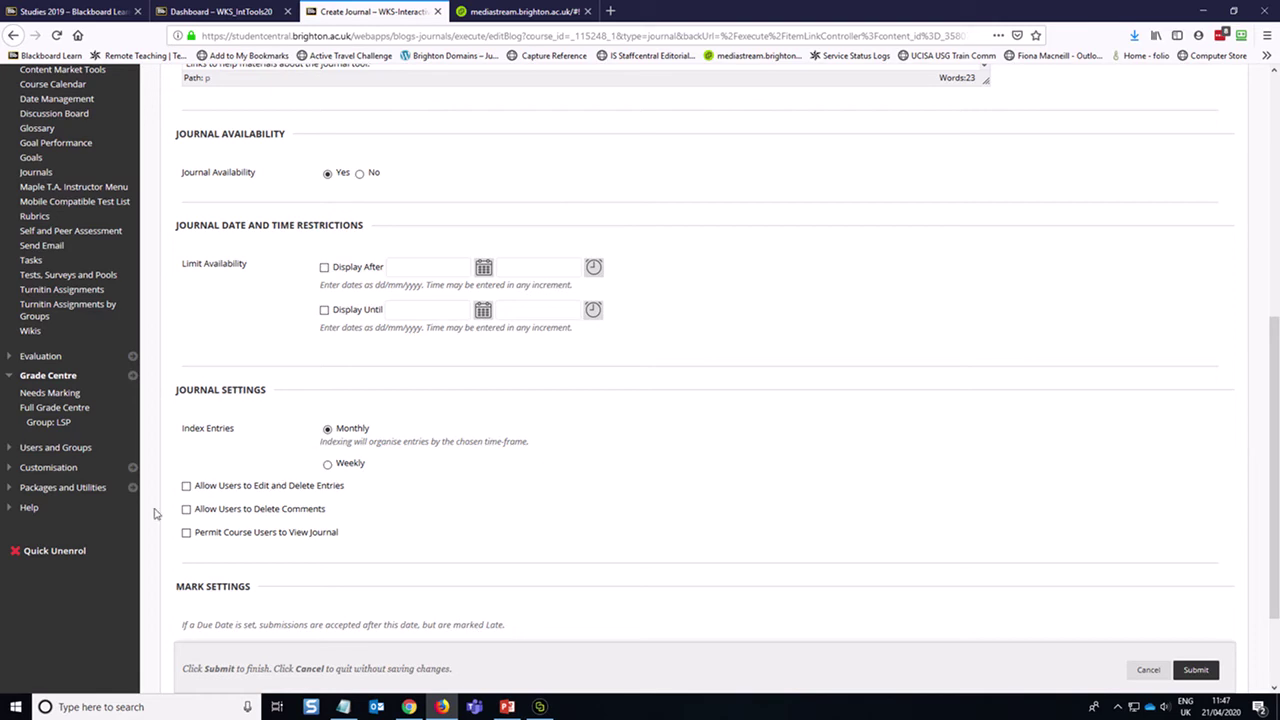
pyautogui.click(185, 487)
pyautogui.scroll(-1, 416, 516)
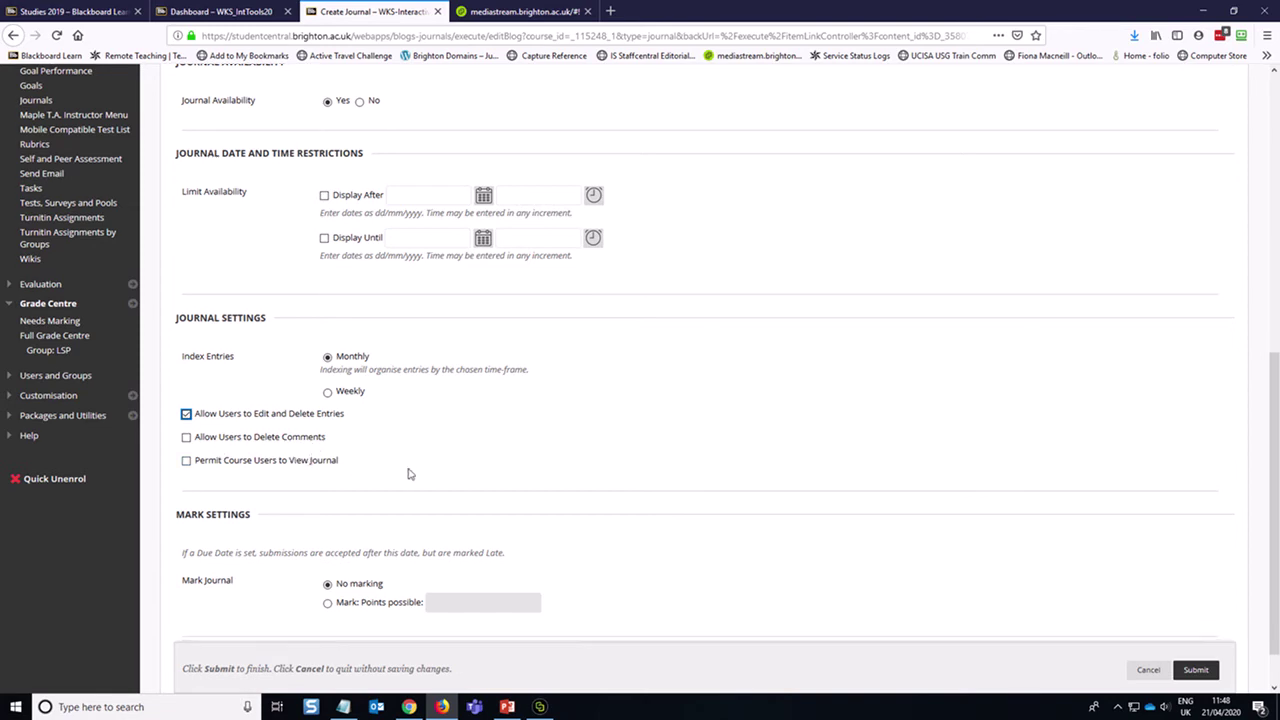
pyautogui.scroll(-1, 408, 474)
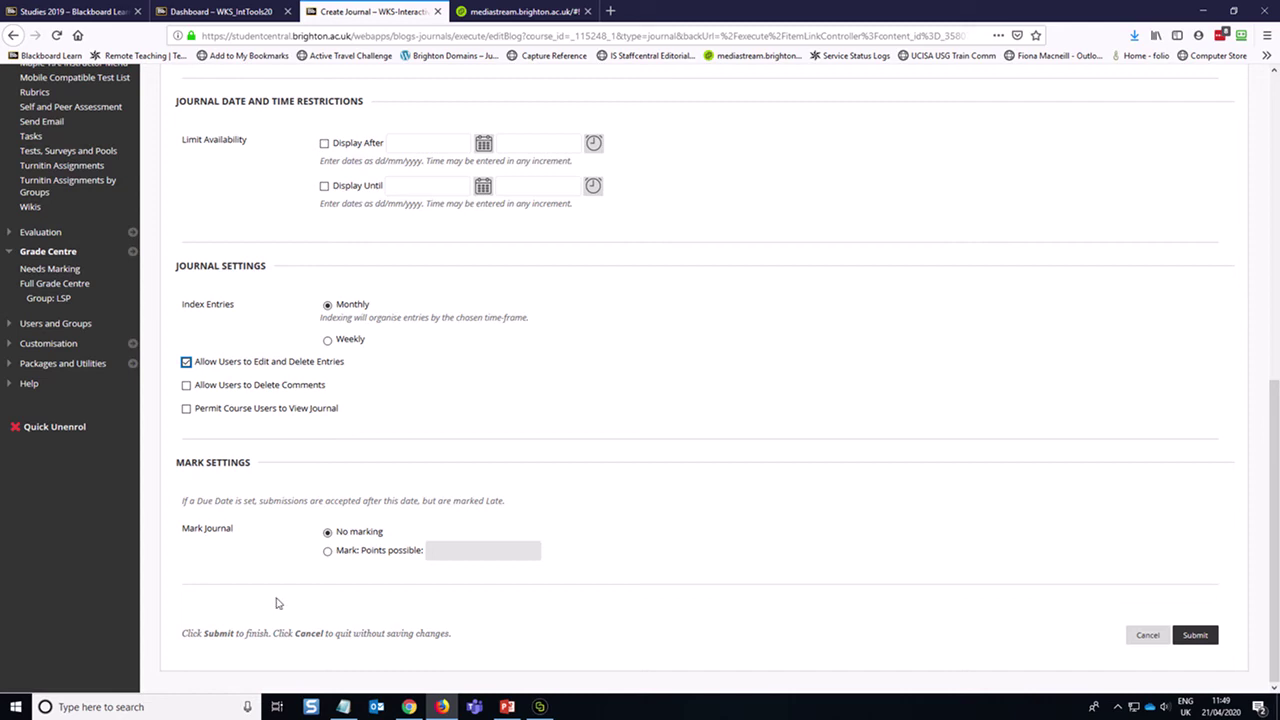
# Step: Mark the journal with 40 points possible and submit to create it
pyautogui.click(327, 550)
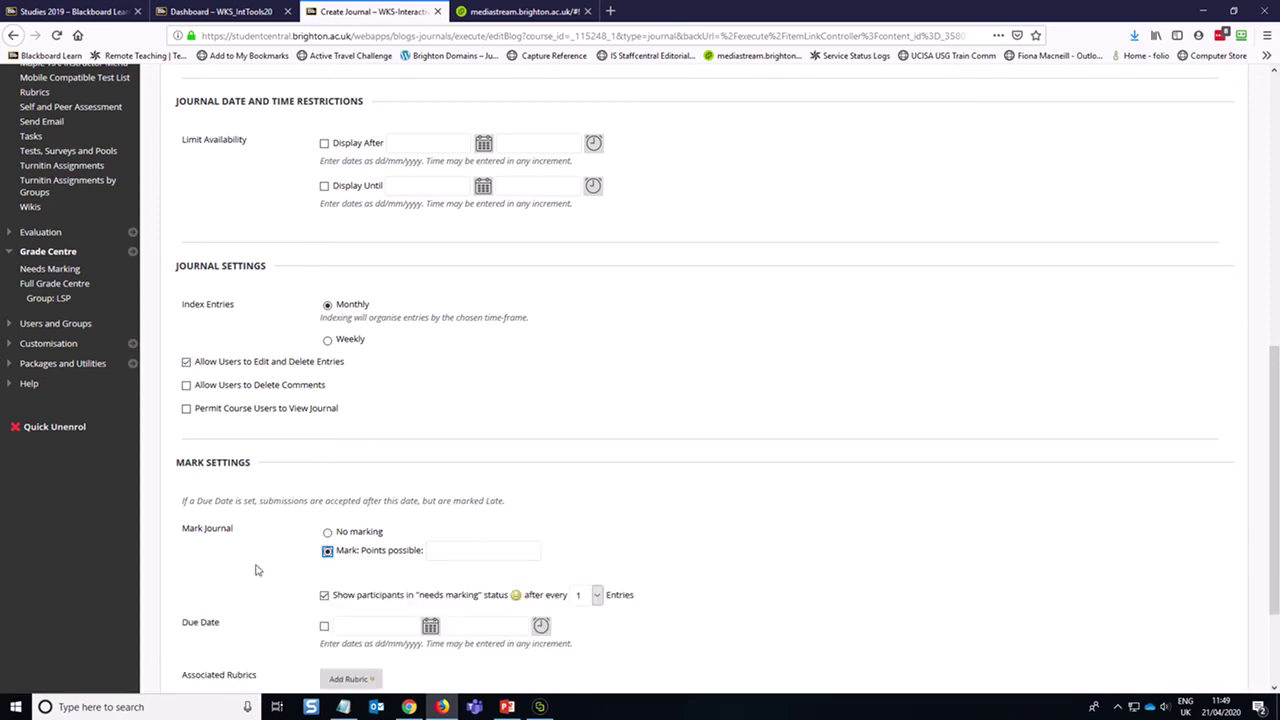
pyautogui.scroll(-1, 280, 575)
pyautogui.scroll(-2, 380, 500)
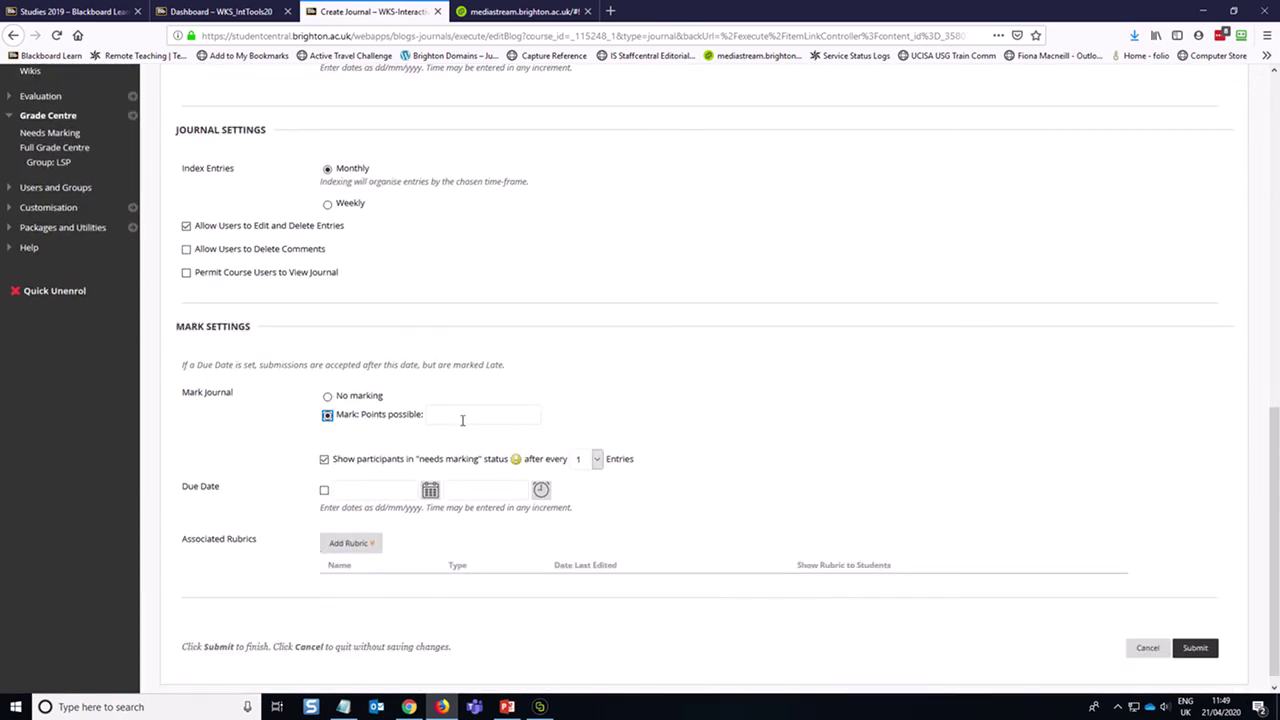
pyautogui.click(463, 416)
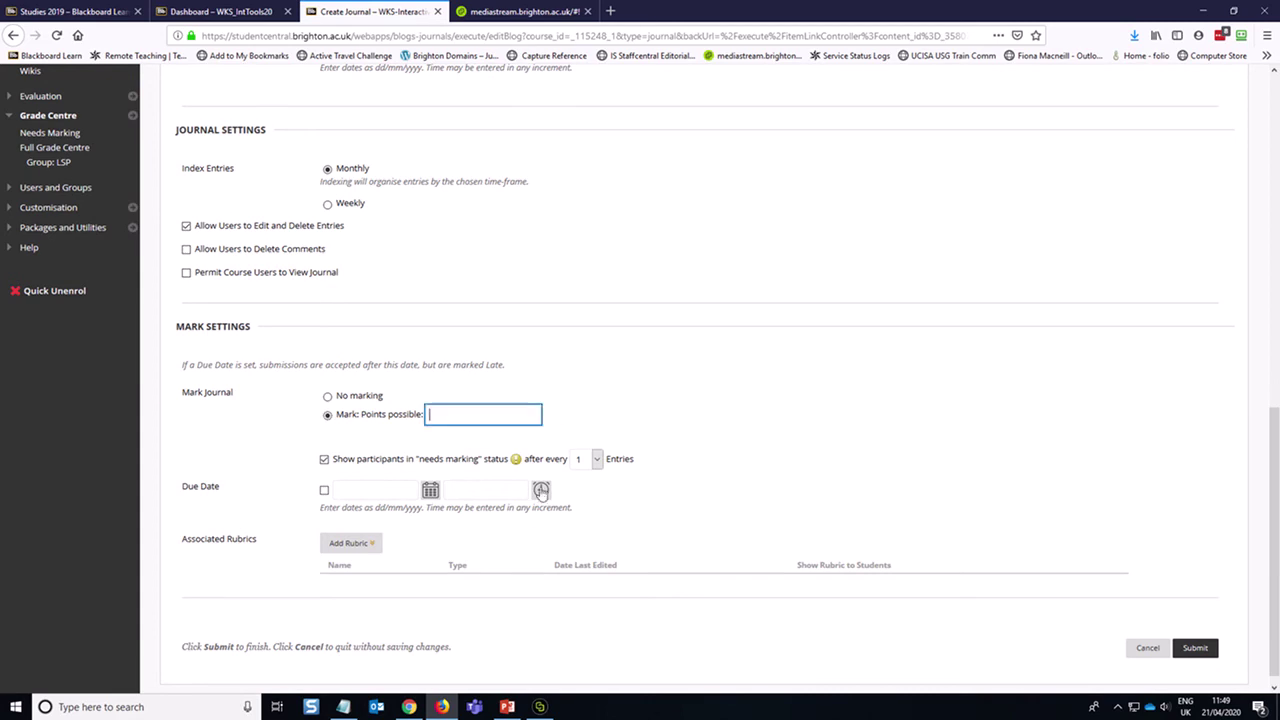
pyautogui.write('100')
pyautogui.click(845, 382)
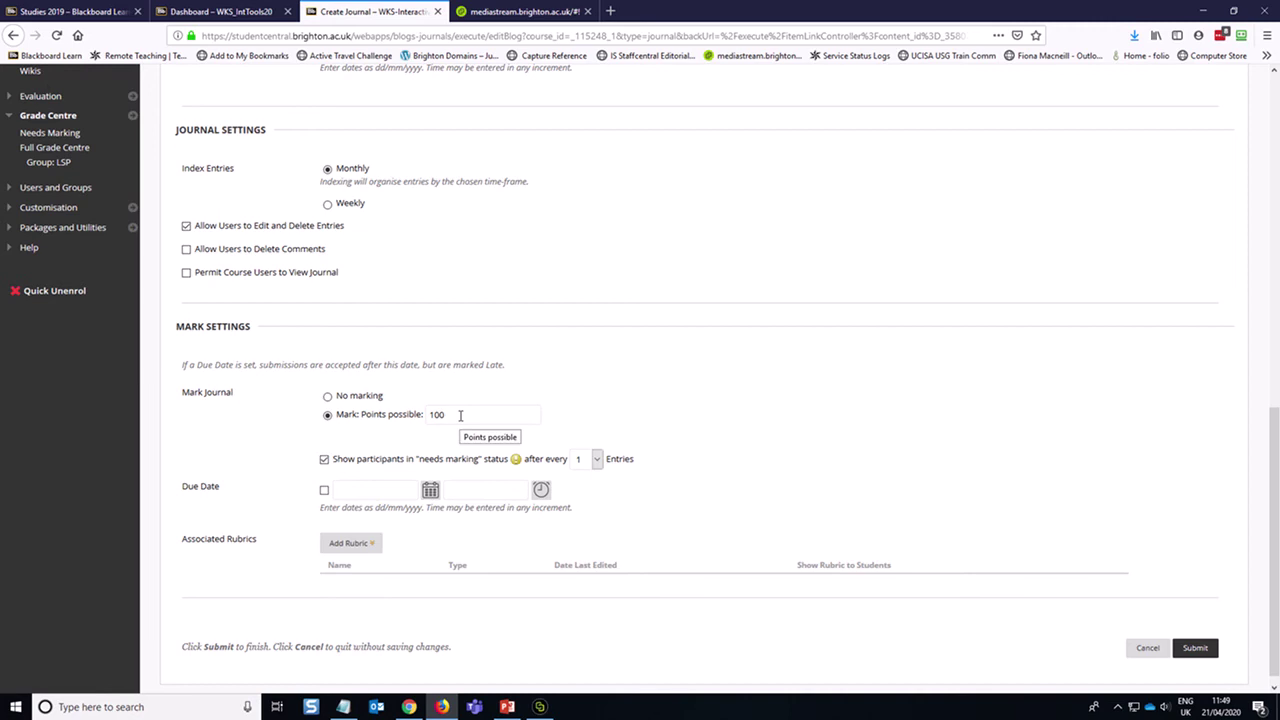
pyautogui.click(418, 413)
pyautogui.write('40')
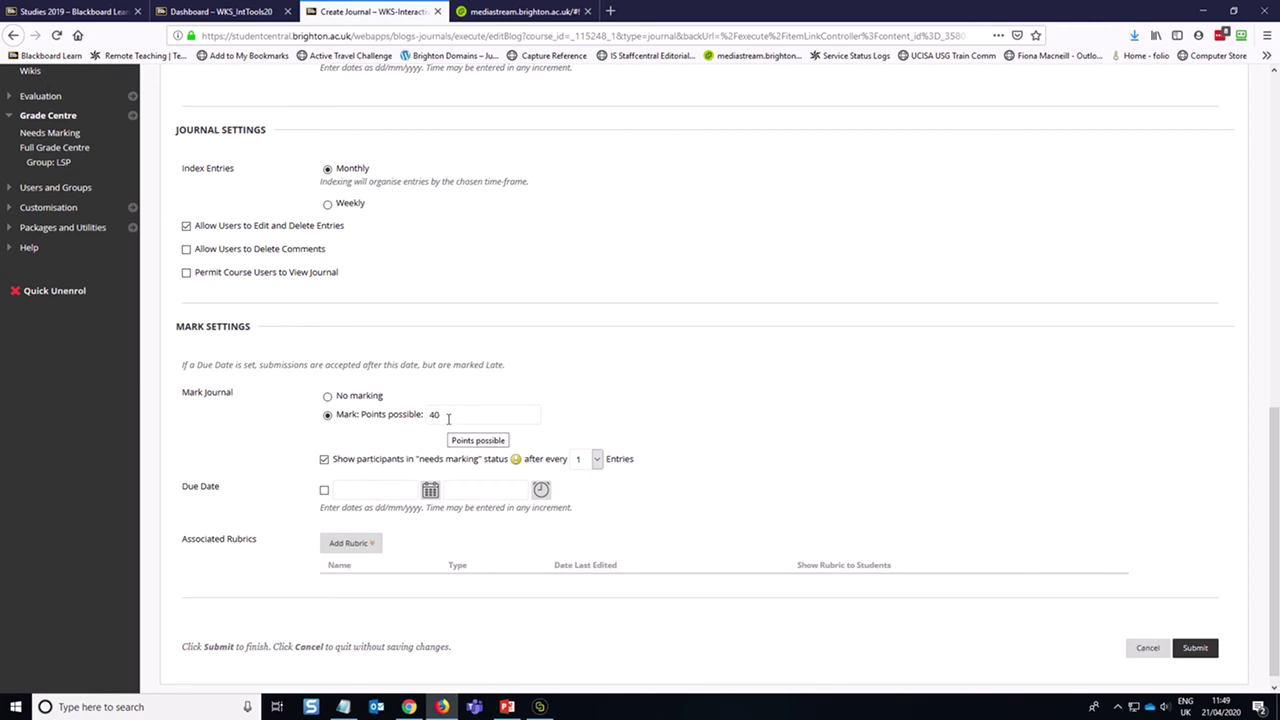
pyautogui.click(566, 389)
pyautogui.scroll(-1, 510, 408)
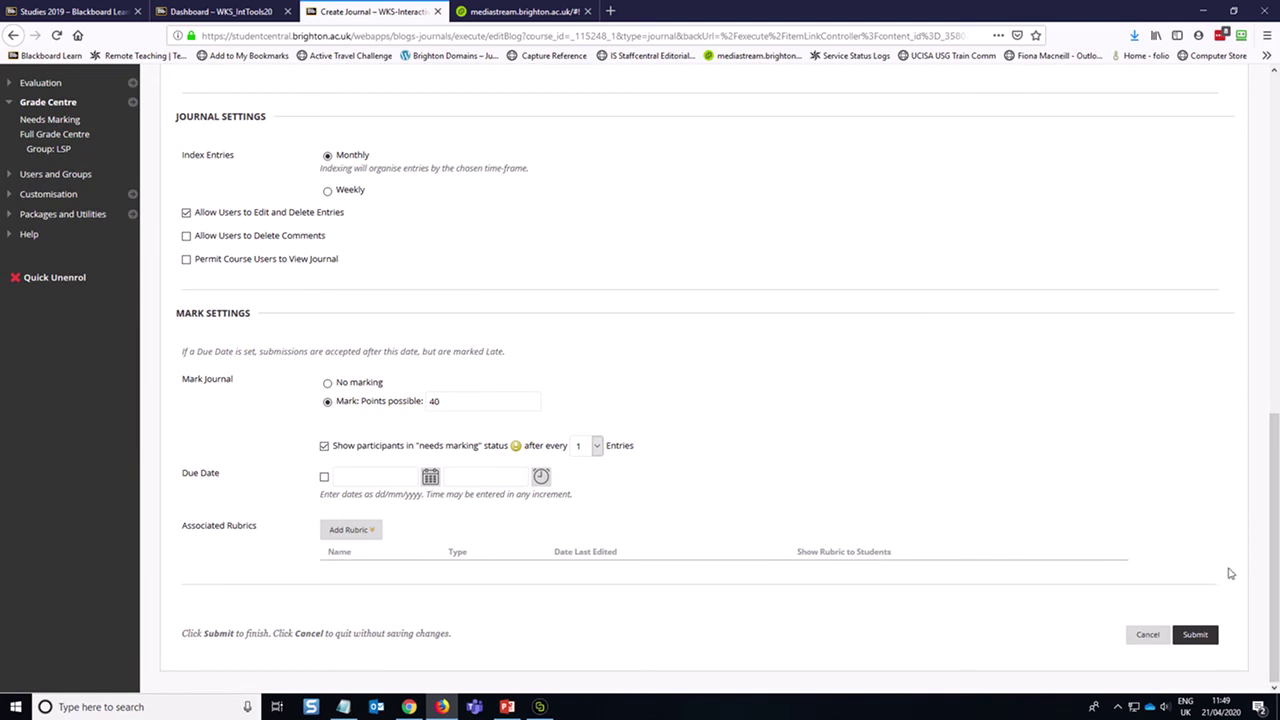
pyautogui.click(1203, 641)
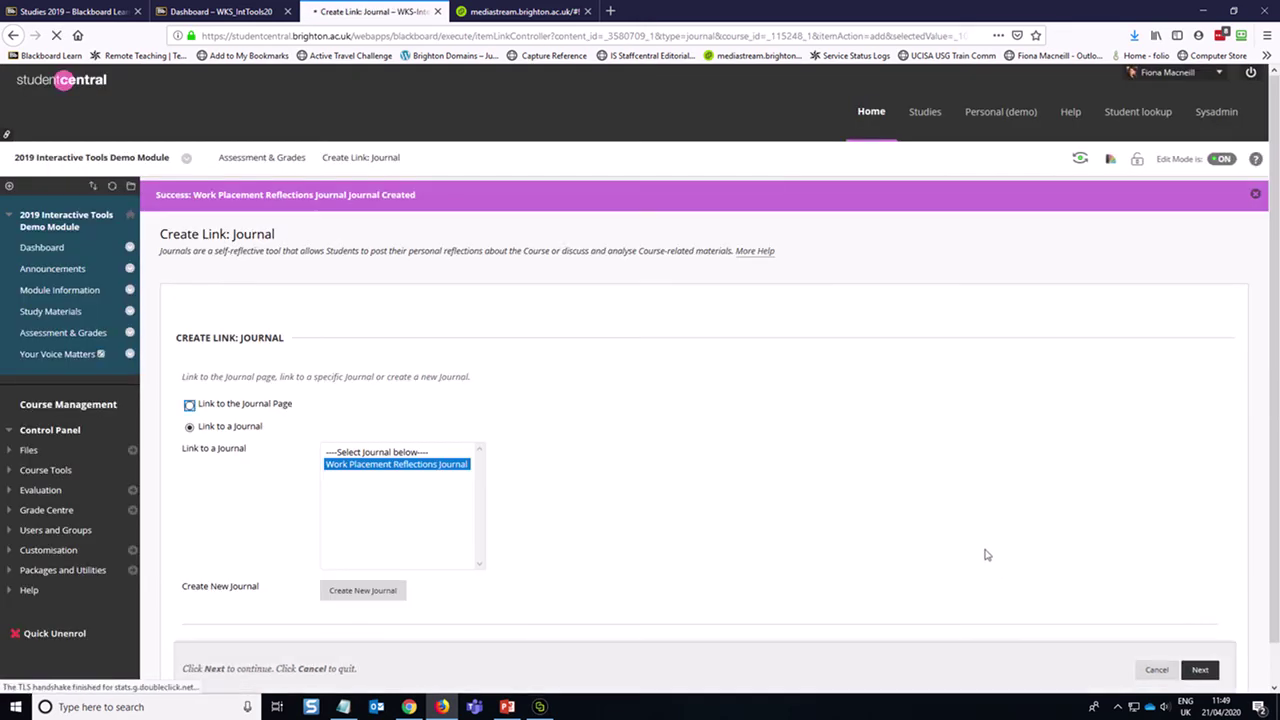
# Step: Give the journal link the guidance text copied from Notepad and submit the link
pyautogui.scroll(-3, 679, 478)
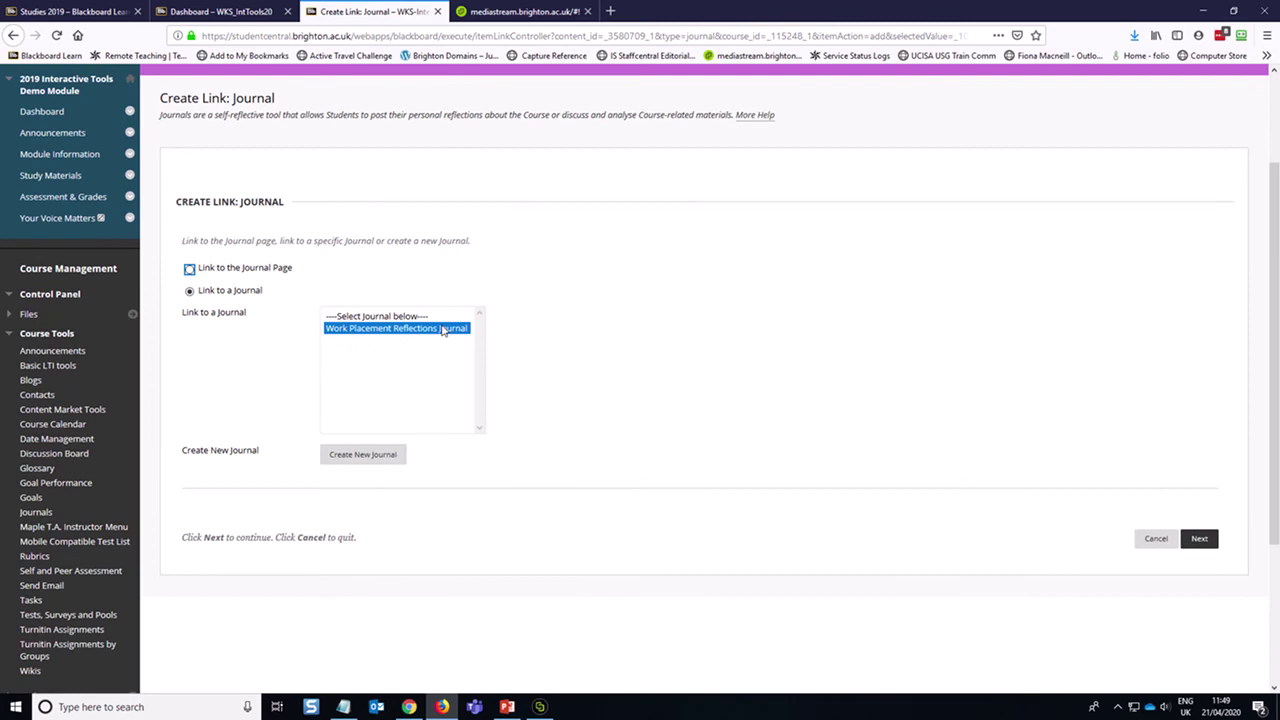
pyautogui.click(1198, 539)
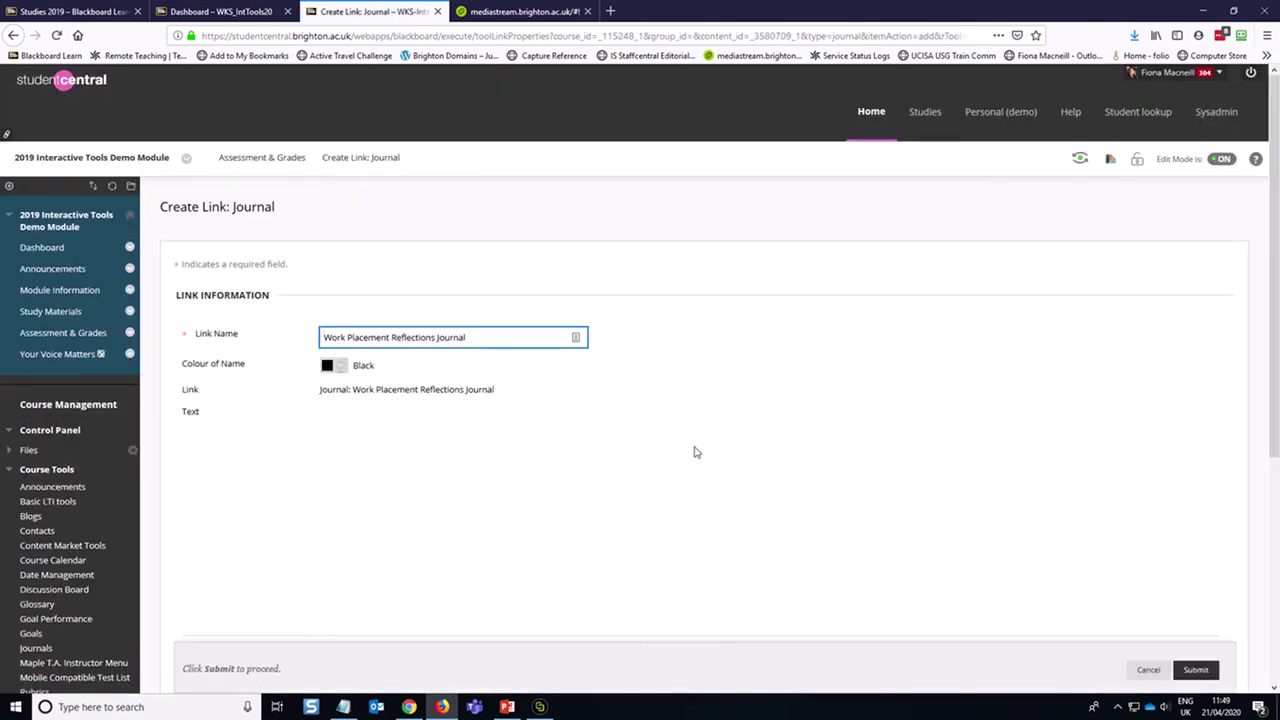
pyautogui.scroll(-3, 623, 380)
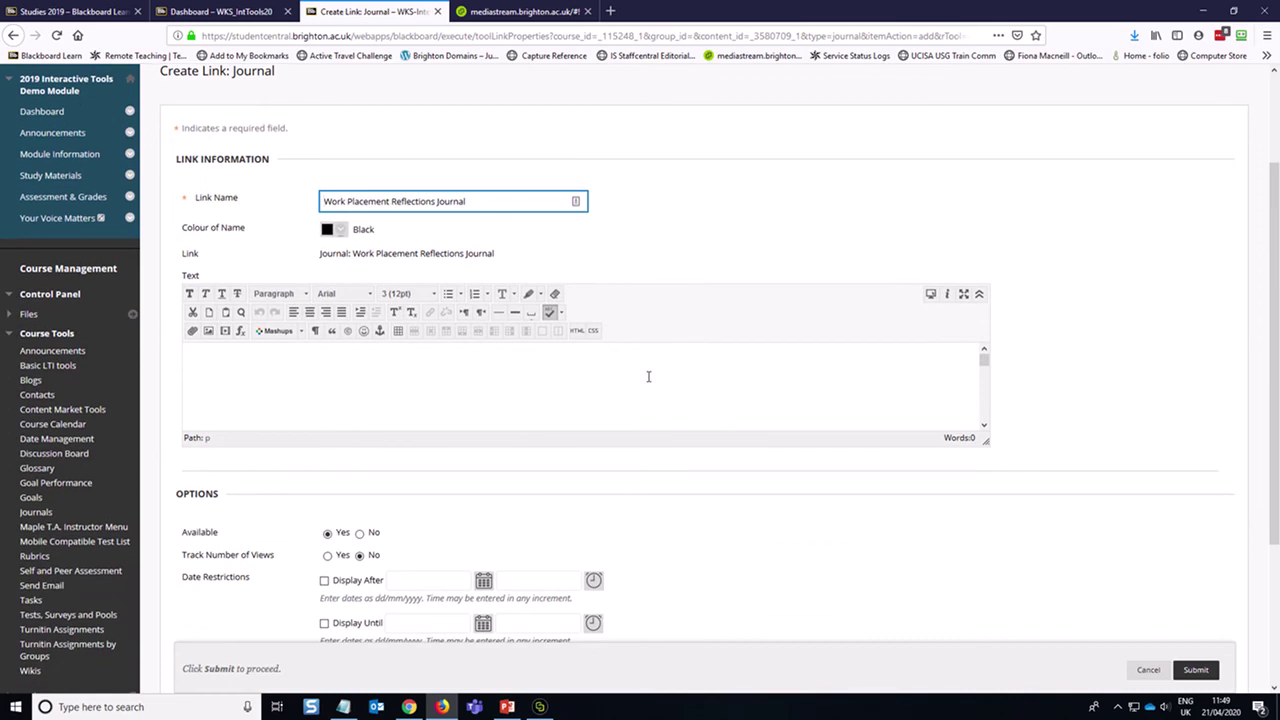
pyautogui.click(671, 381)
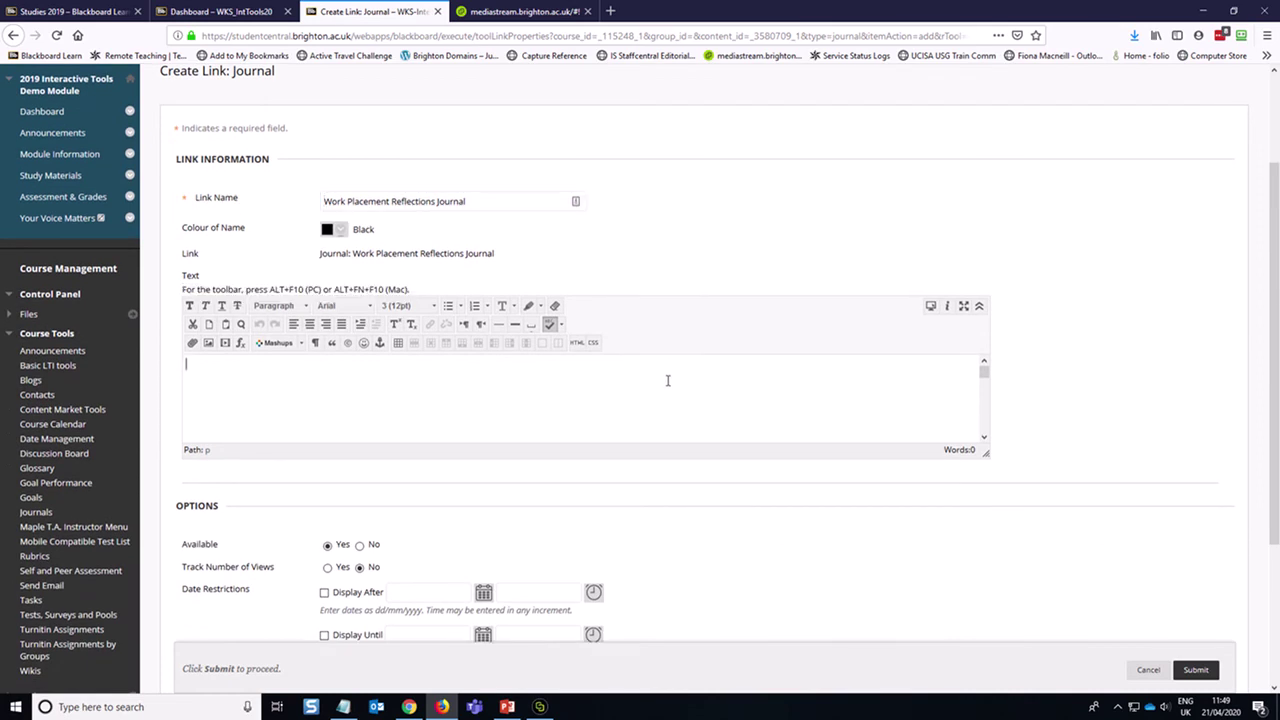
pyautogui.click(352, 705)
pyautogui.click(846, 243)
pyautogui.hotkey('ctrl', 'a')
pyautogui.hotkey('ctrl', 'c')
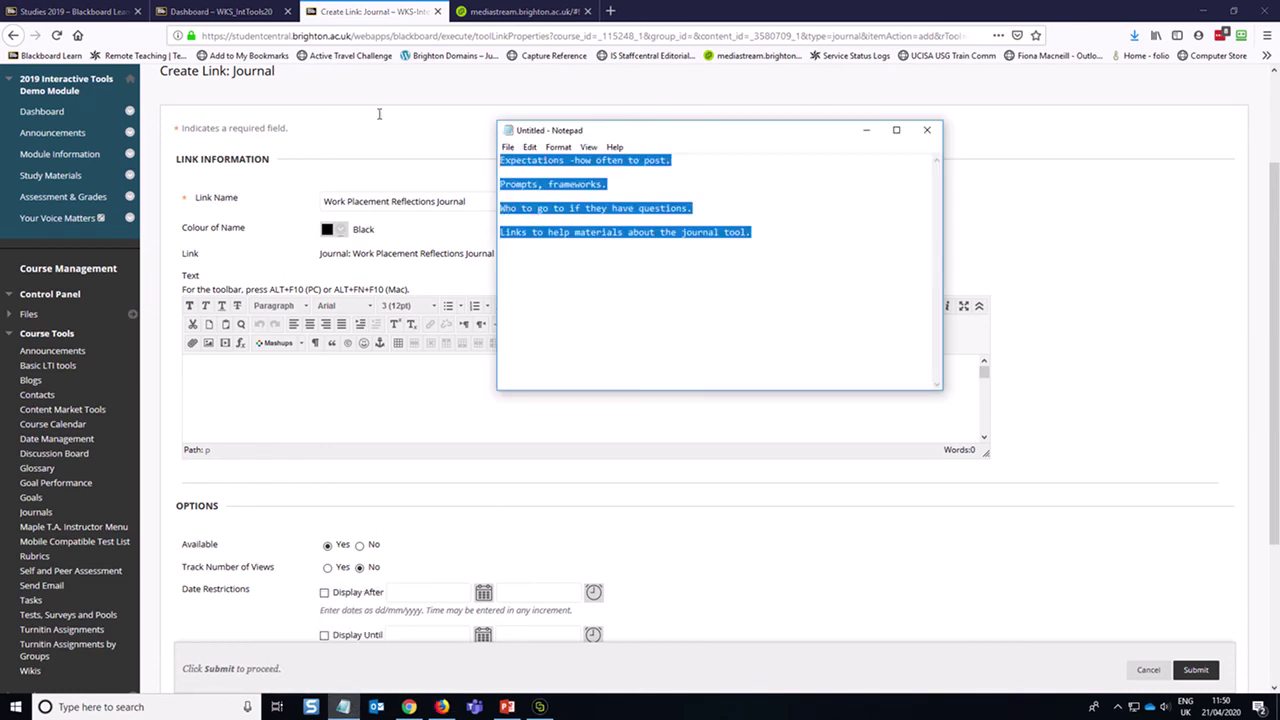
pyautogui.click(866, 130)
pyautogui.hotkey('ctrl', 'v')
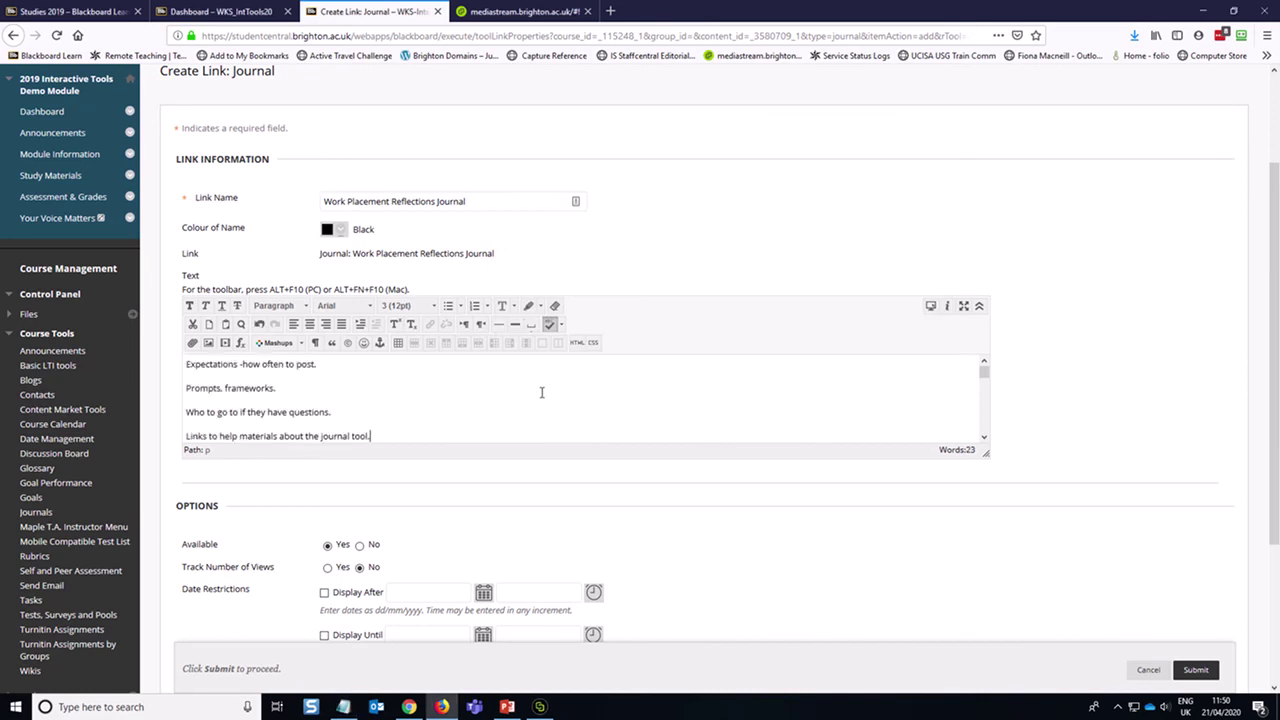
pyautogui.scroll(1, 560, 400)
pyautogui.scroll(-3, 650, 420)
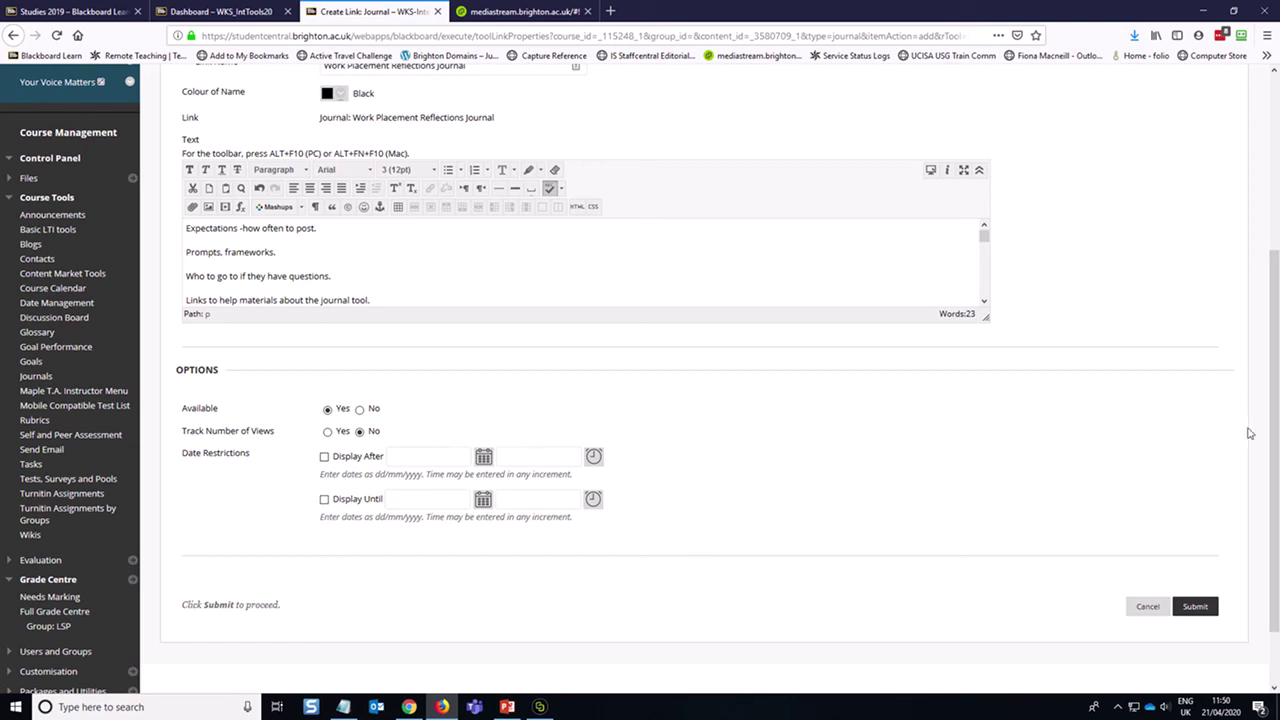
pyautogui.click(1206, 619)
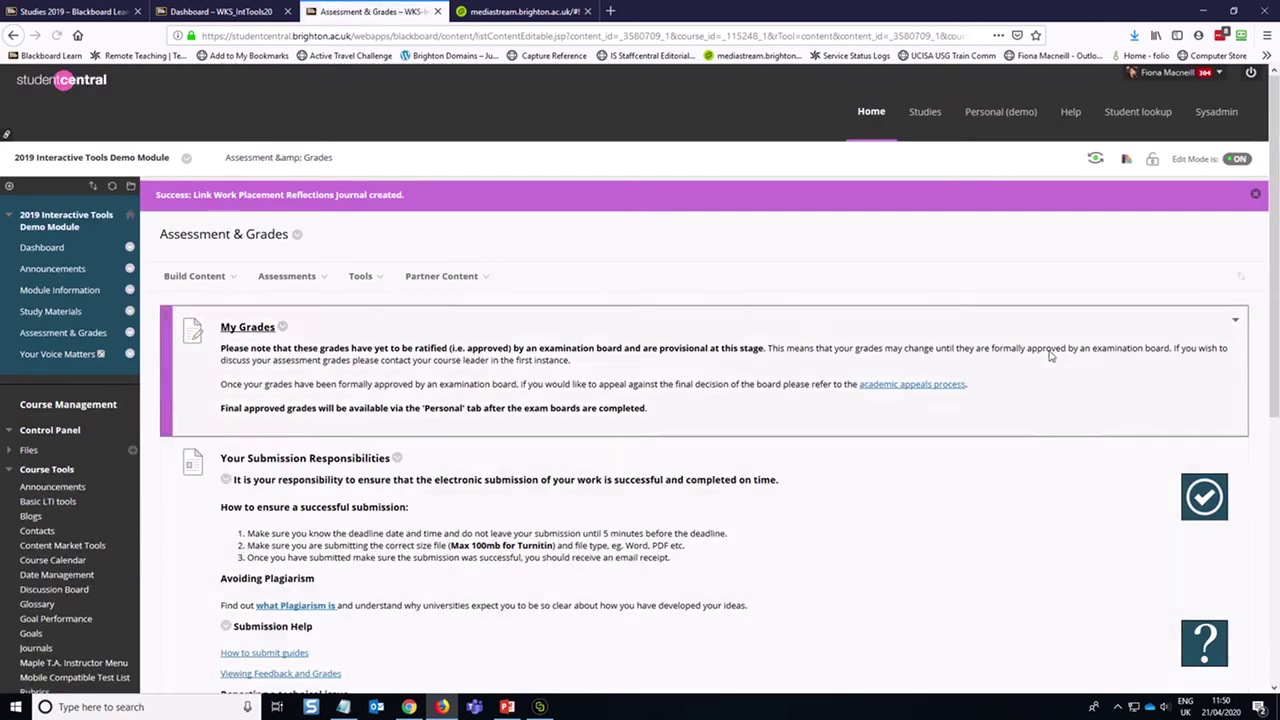
# Step: Move Work Placement Reflections Journal to the top of the Assessment & Grades items
pyautogui.click(1243, 278)
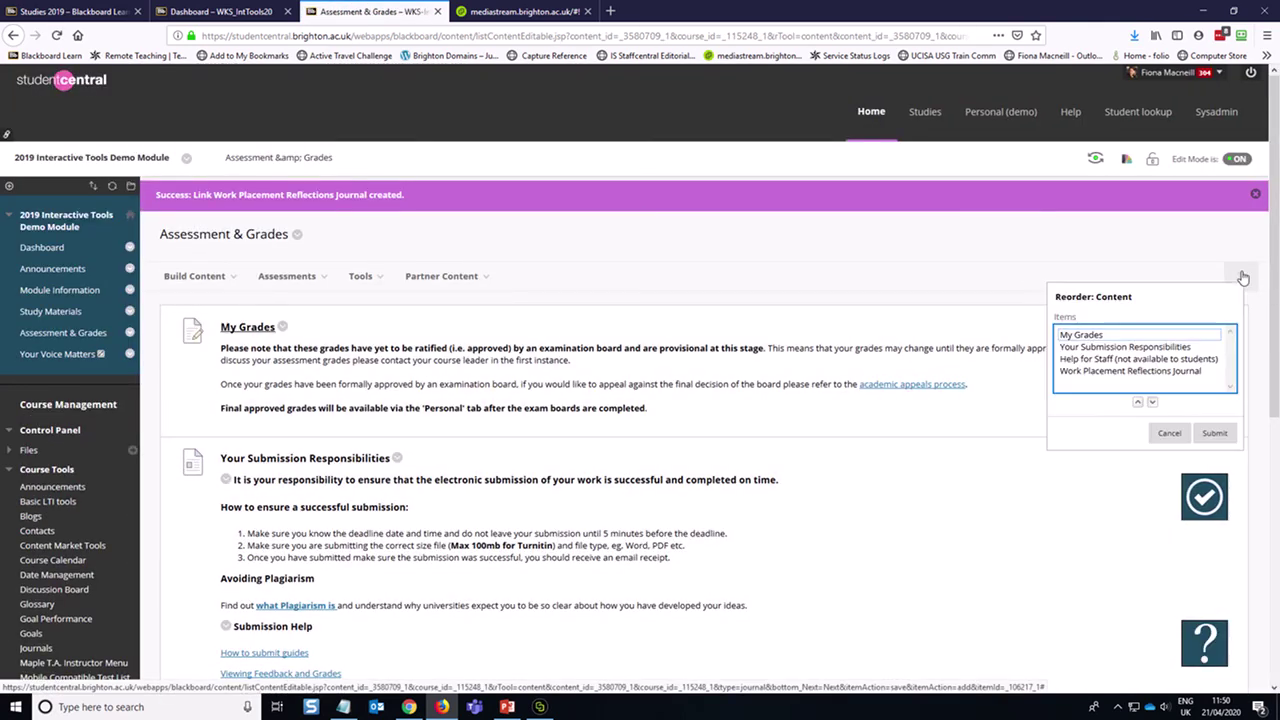
pyautogui.click(1151, 371)
pyautogui.click(1137, 402)
pyautogui.click(1137, 402)
pyautogui.click(1137, 402)
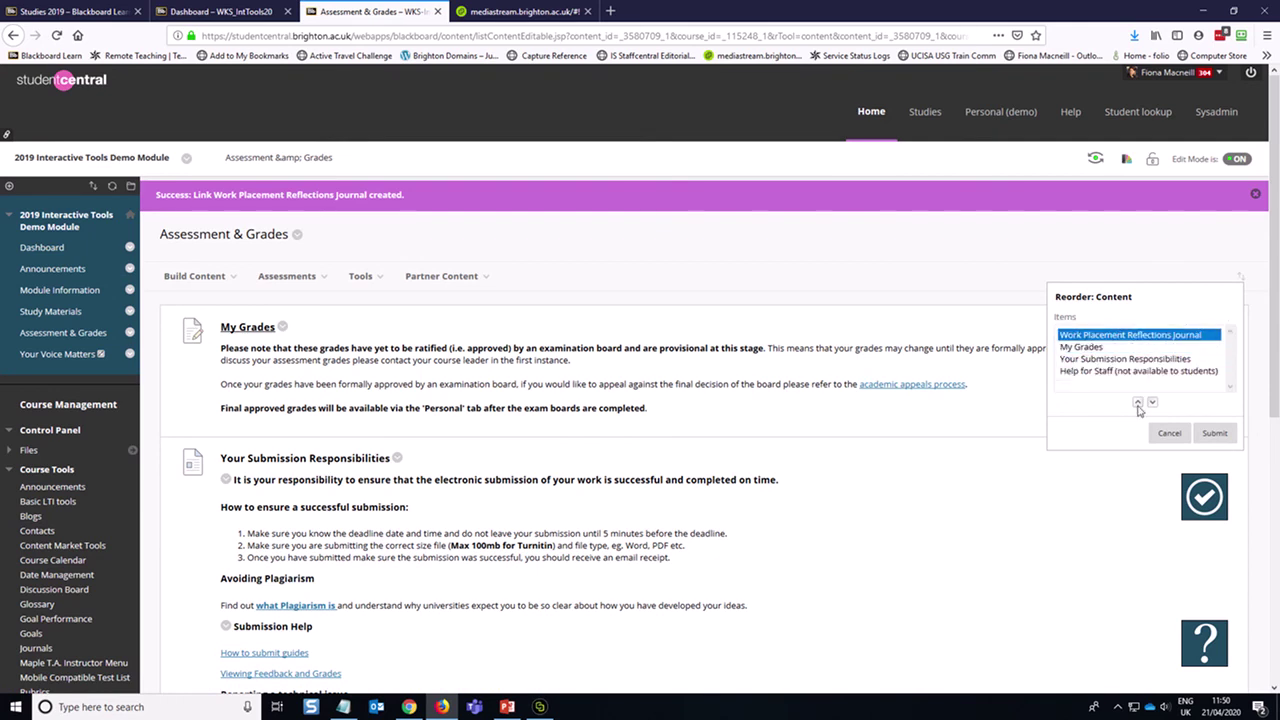
pyautogui.click(1137, 402)
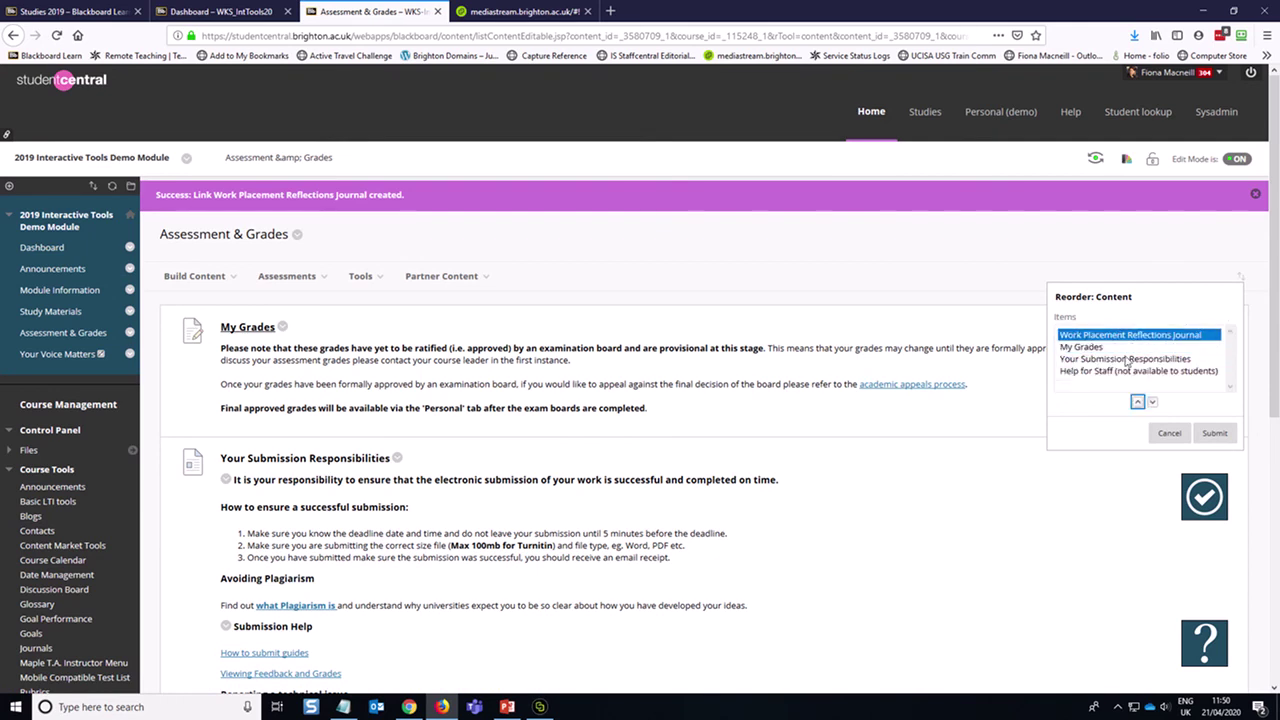
pyautogui.click(1214, 433)
pyautogui.click(690, 318)
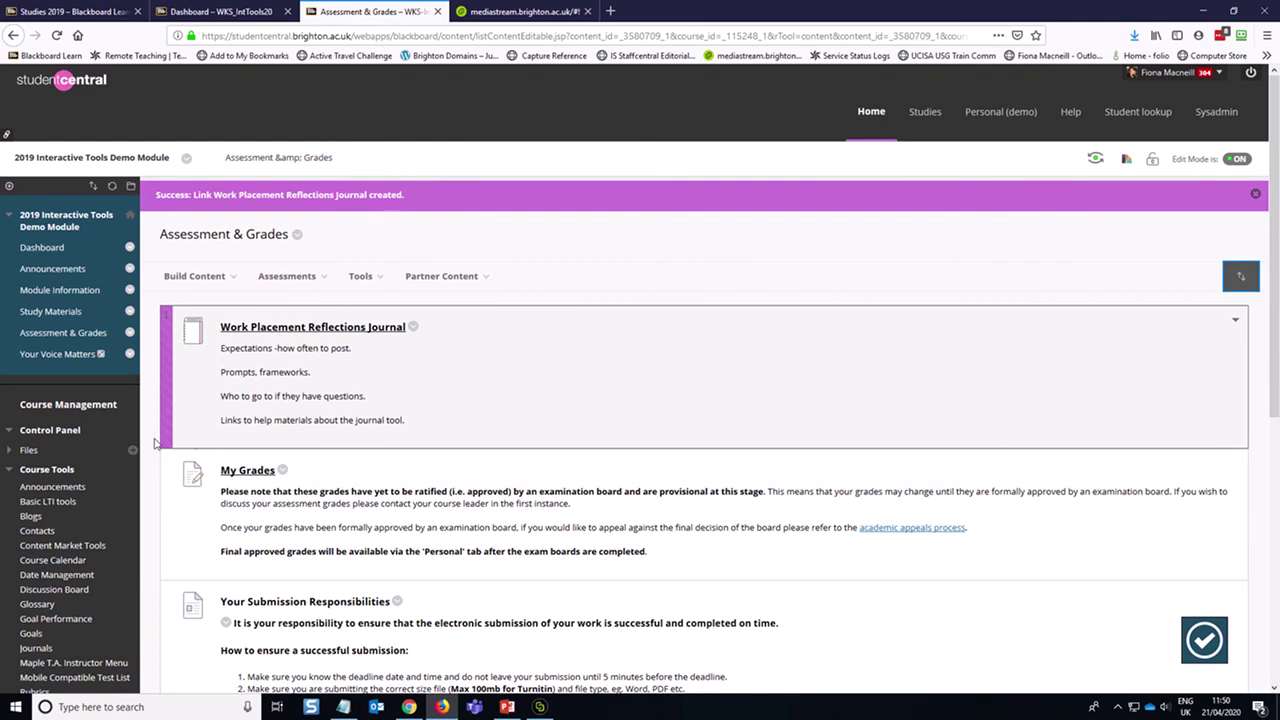
pyautogui.scroll(-1, 90, 480)
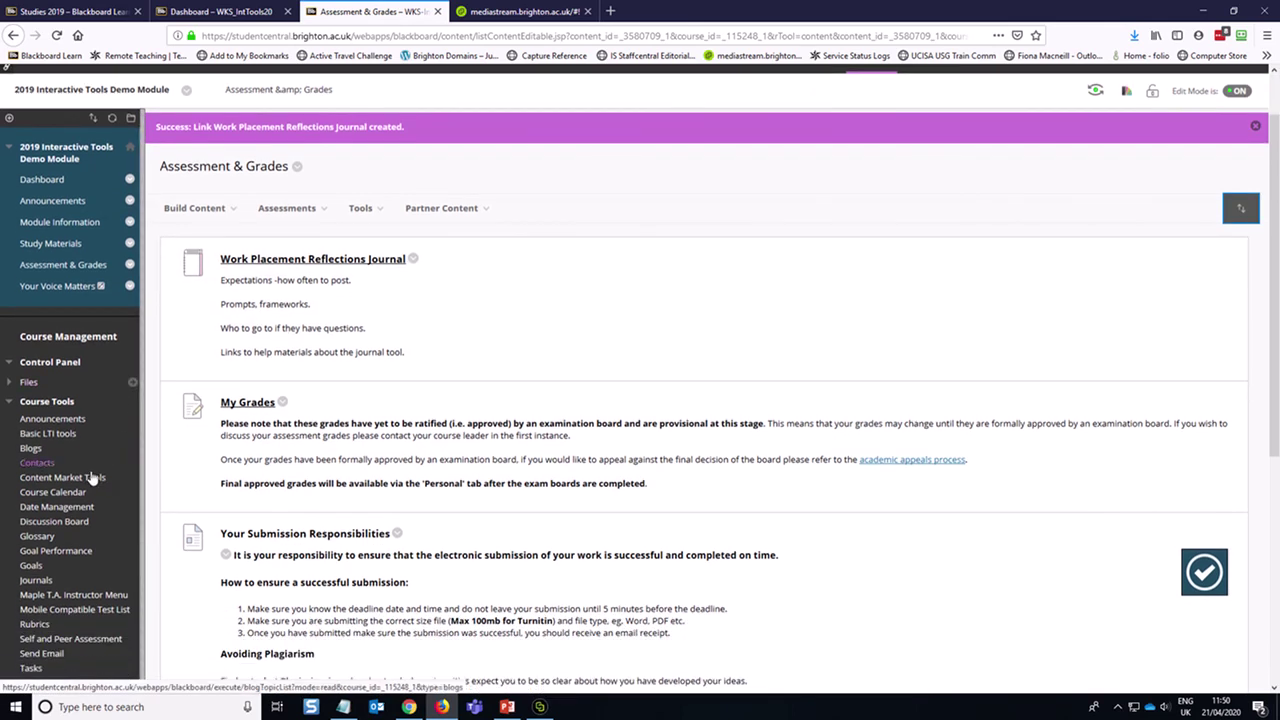
# Step: Open the Work Placement Reflections Journal's Edit form and review its 40-point marking
pyautogui.click(32, 581)
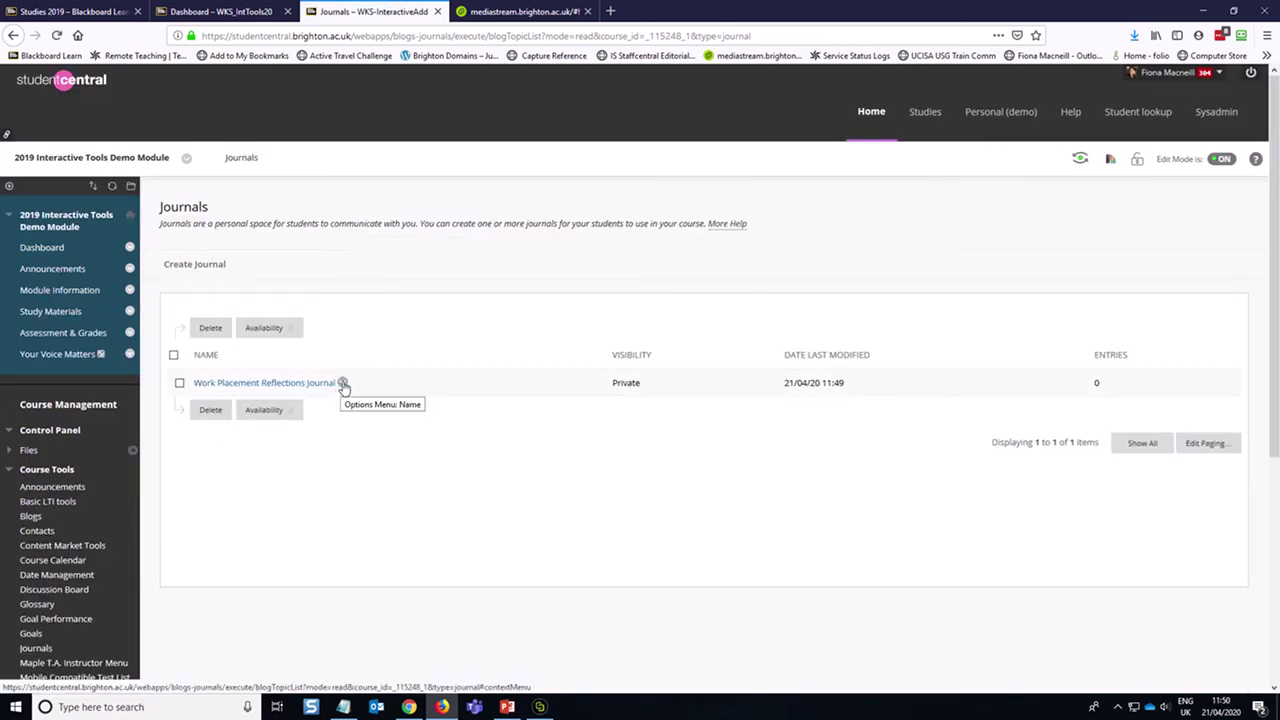
pyautogui.click(343, 384)
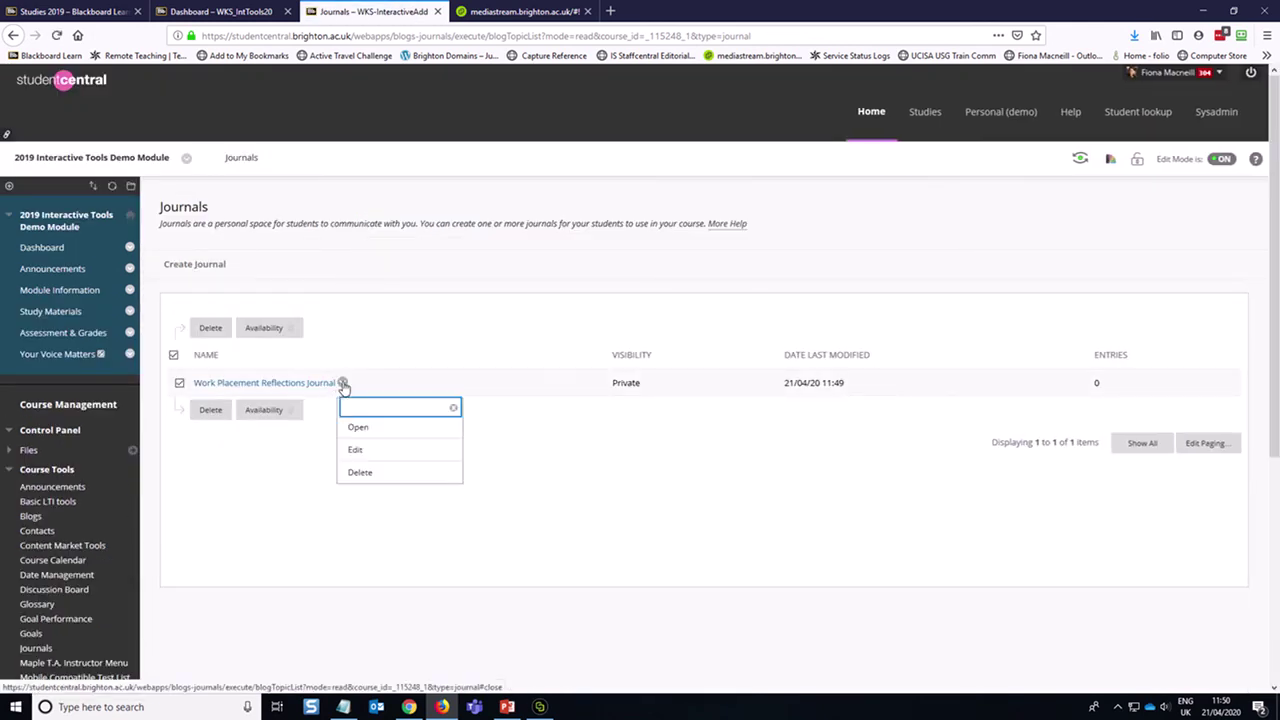
pyautogui.click(355, 451)
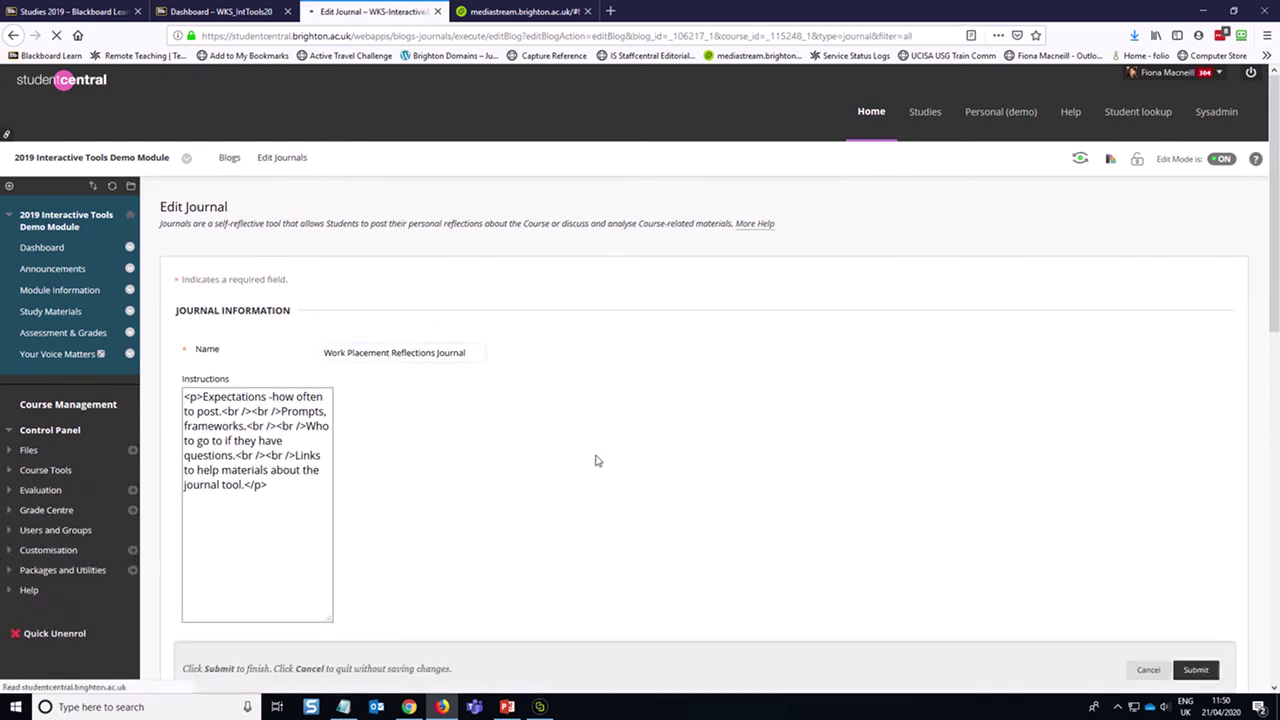
pyautogui.scroll(-2, 596, 453)
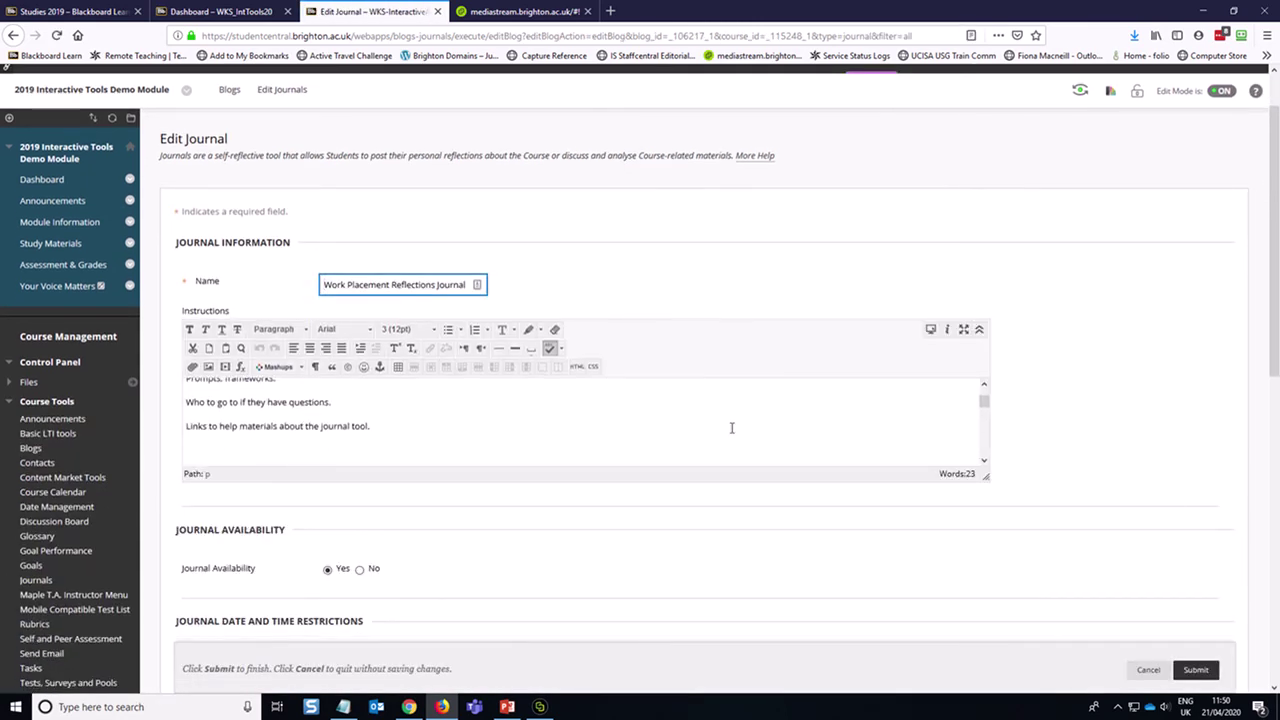
pyautogui.scroll(-5, 710, 513)
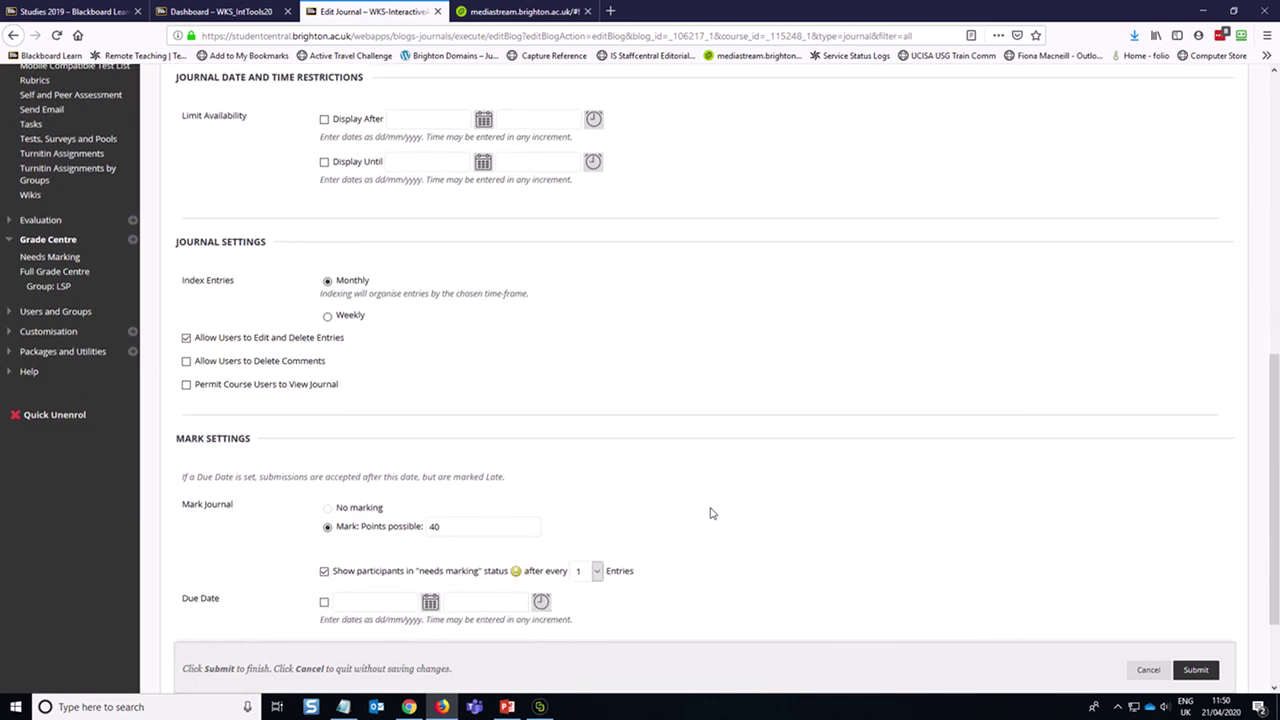
pyautogui.scroll(-1, 620, 470)
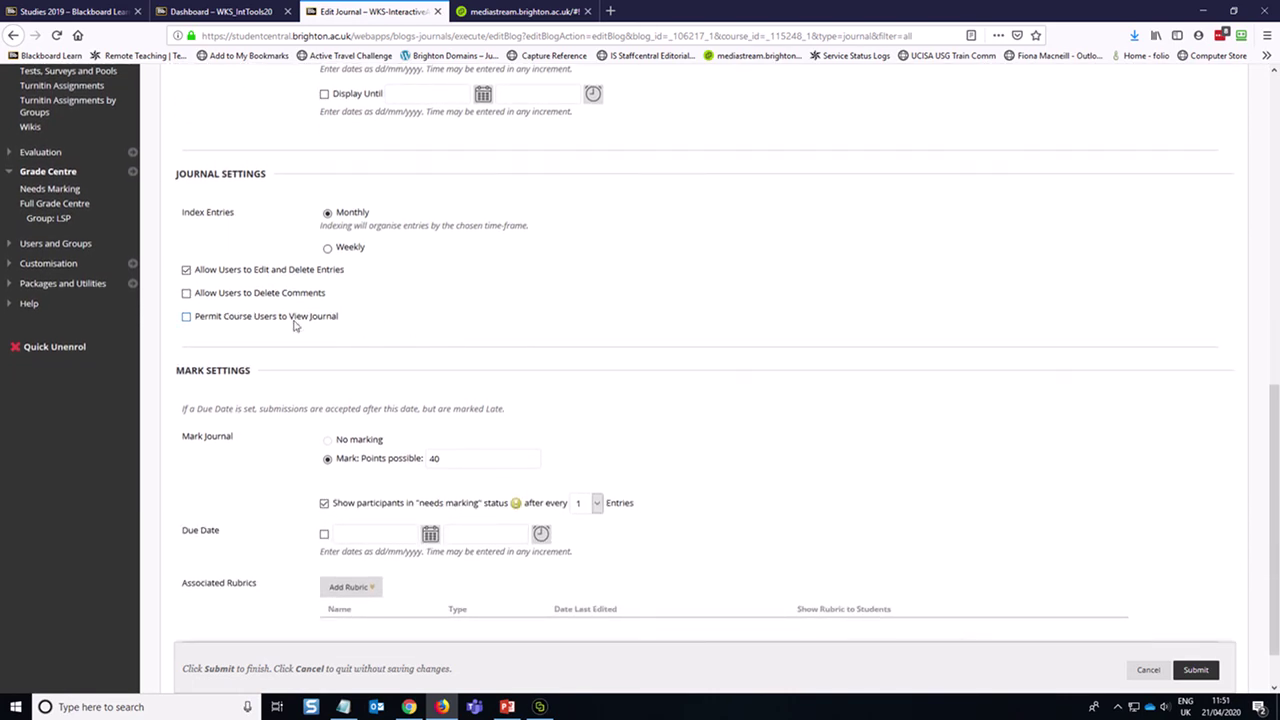
pyautogui.scroll(-1, 629, 389)
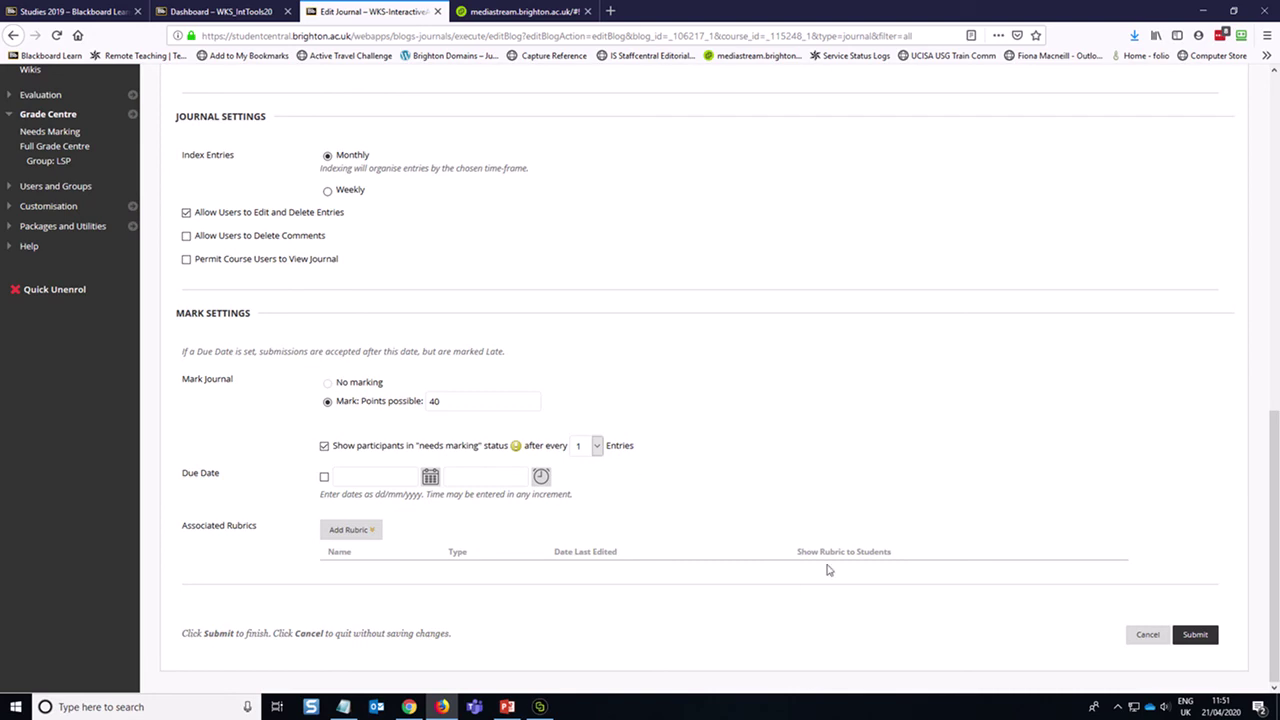
pyautogui.scroll(4, 827, 569)
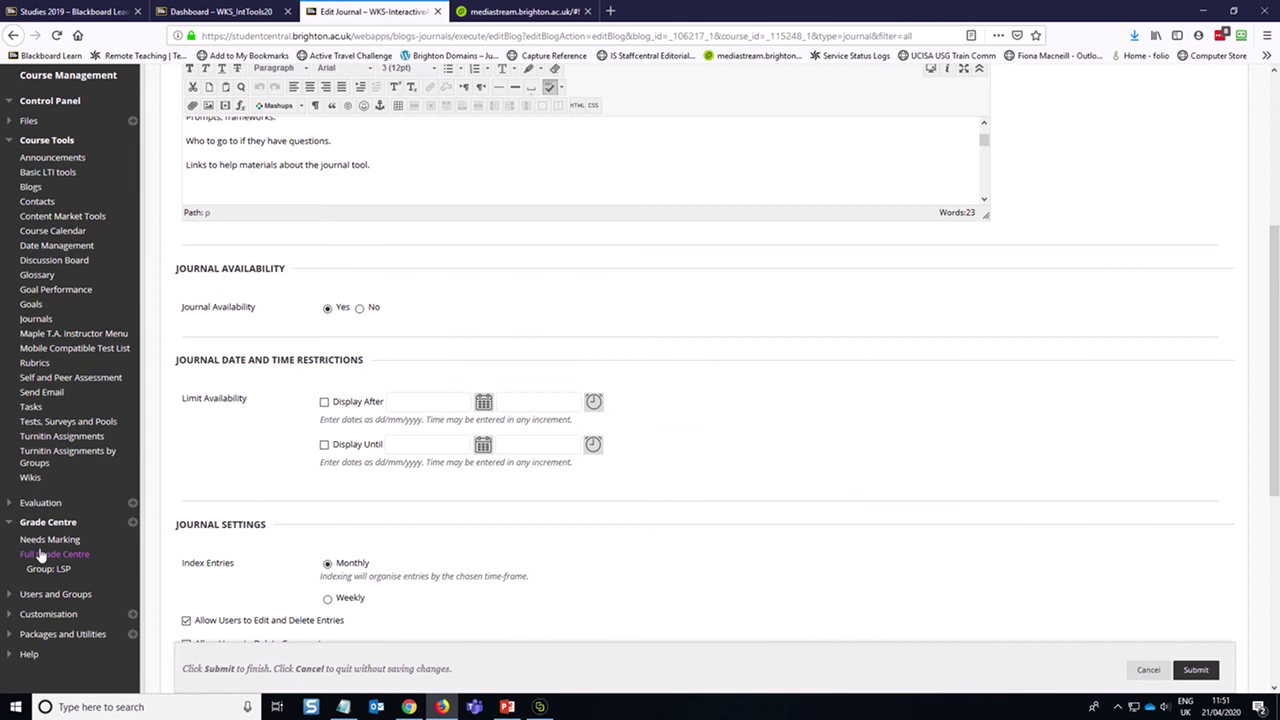
# Step: Hide the Work Placement Reflections Journal column from students in the Full Grade Centre
pyautogui.click(50, 557)
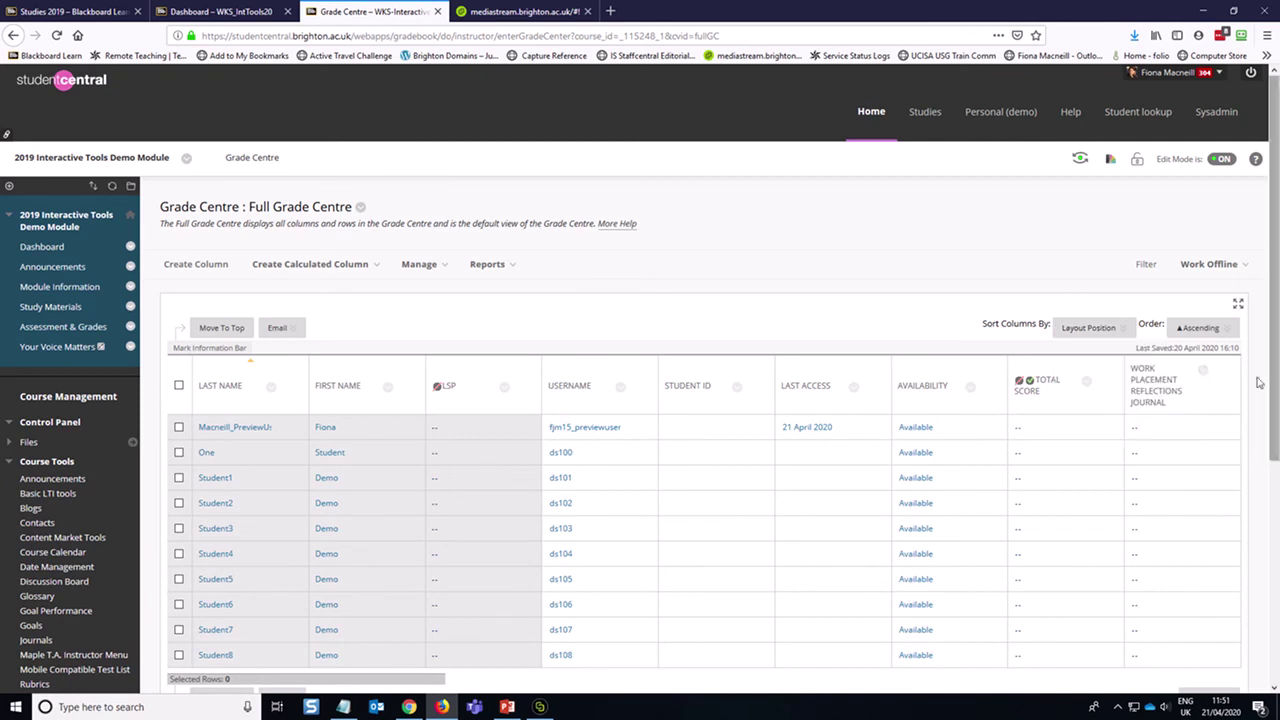
pyautogui.click(1204, 371)
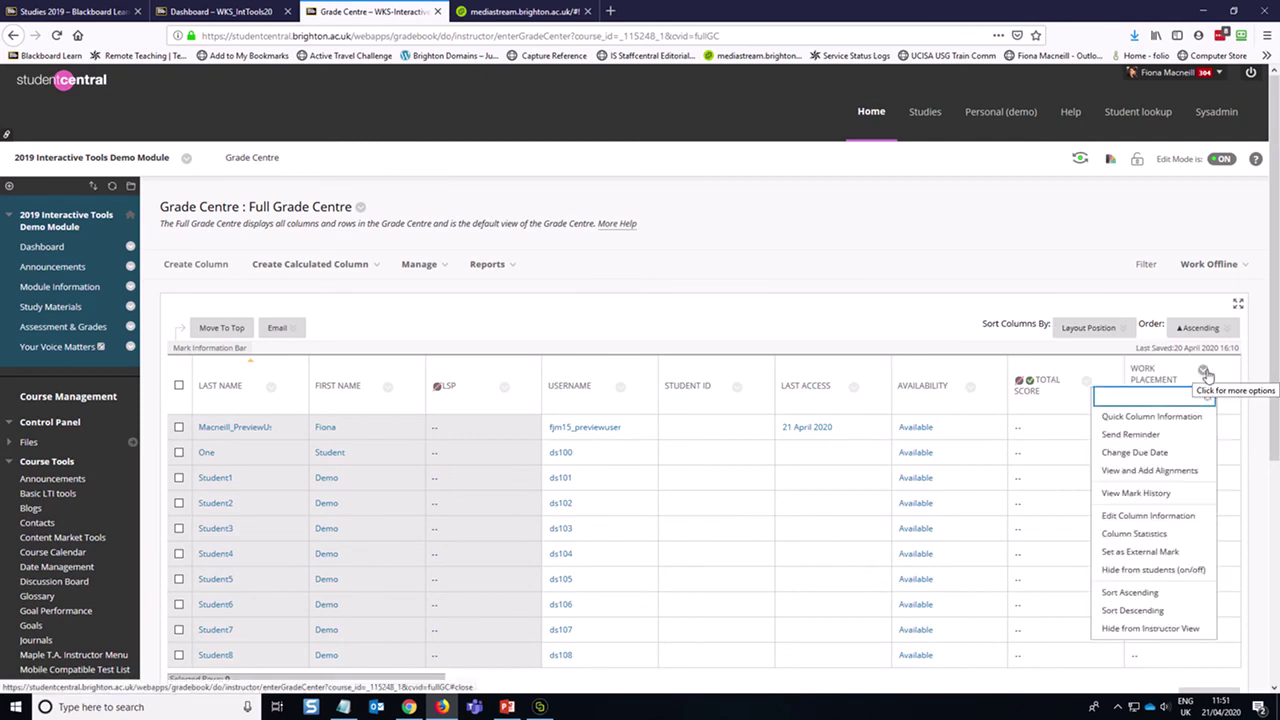
pyautogui.click(1184, 570)
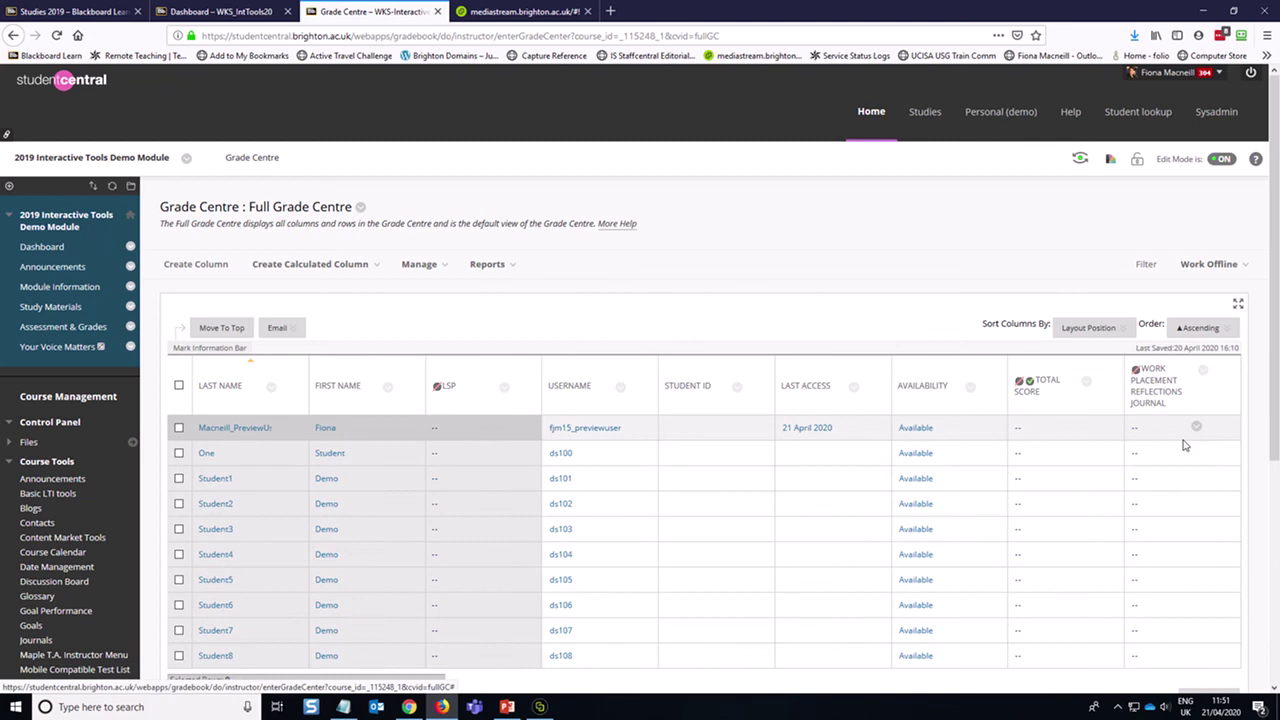
pyautogui.click(1203, 372)
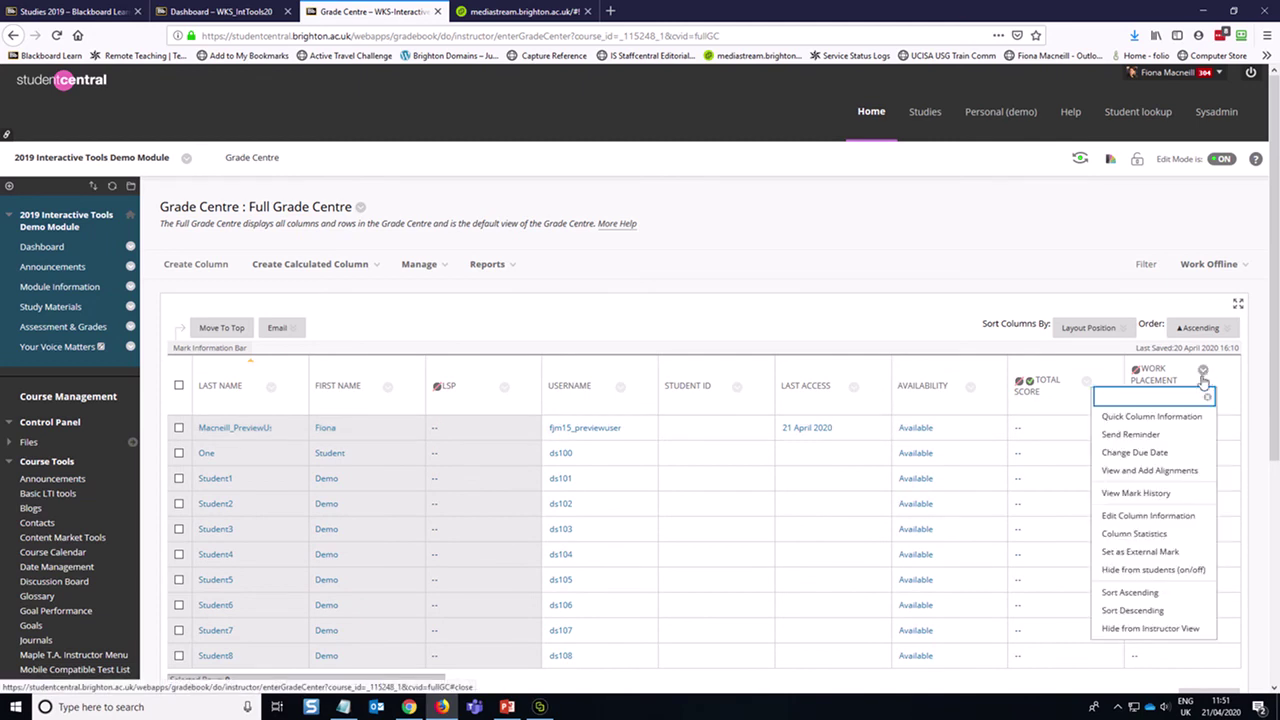
# Step: Set the journal column's Primary Display to PASS/FAIL UG and save it
pyautogui.click(1160, 516)
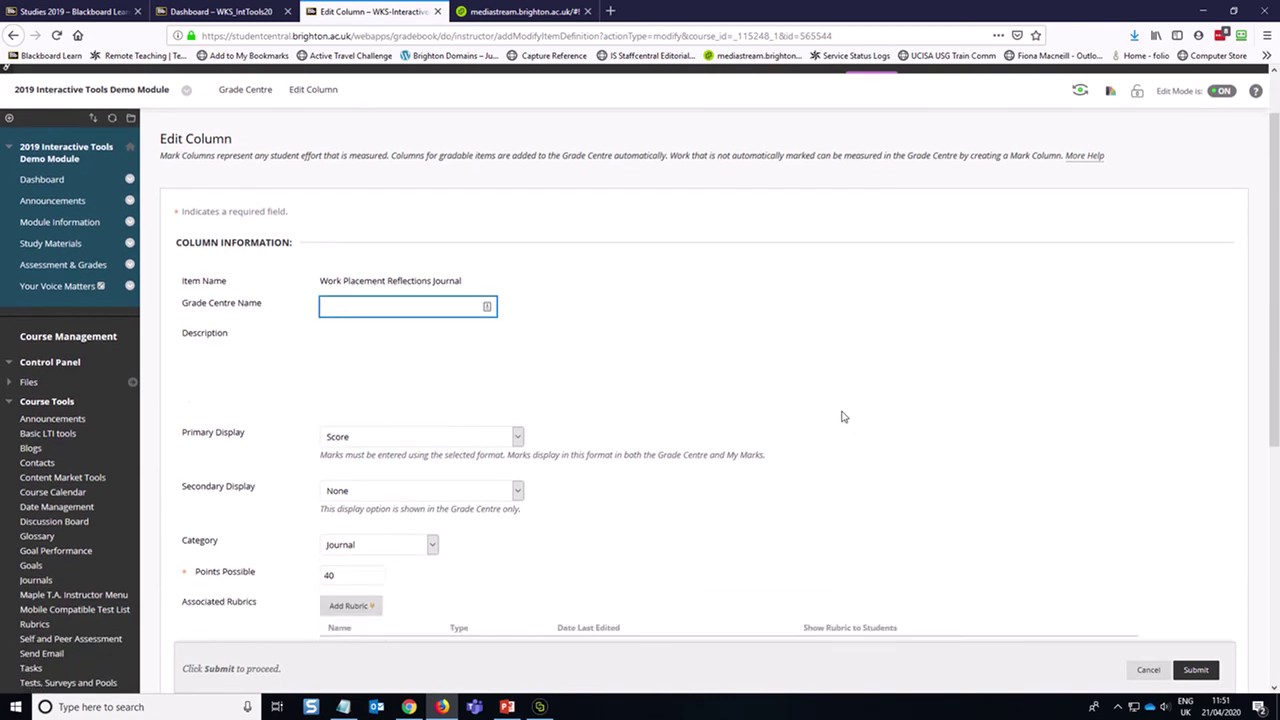
pyautogui.scroll(-4, 790, 553)
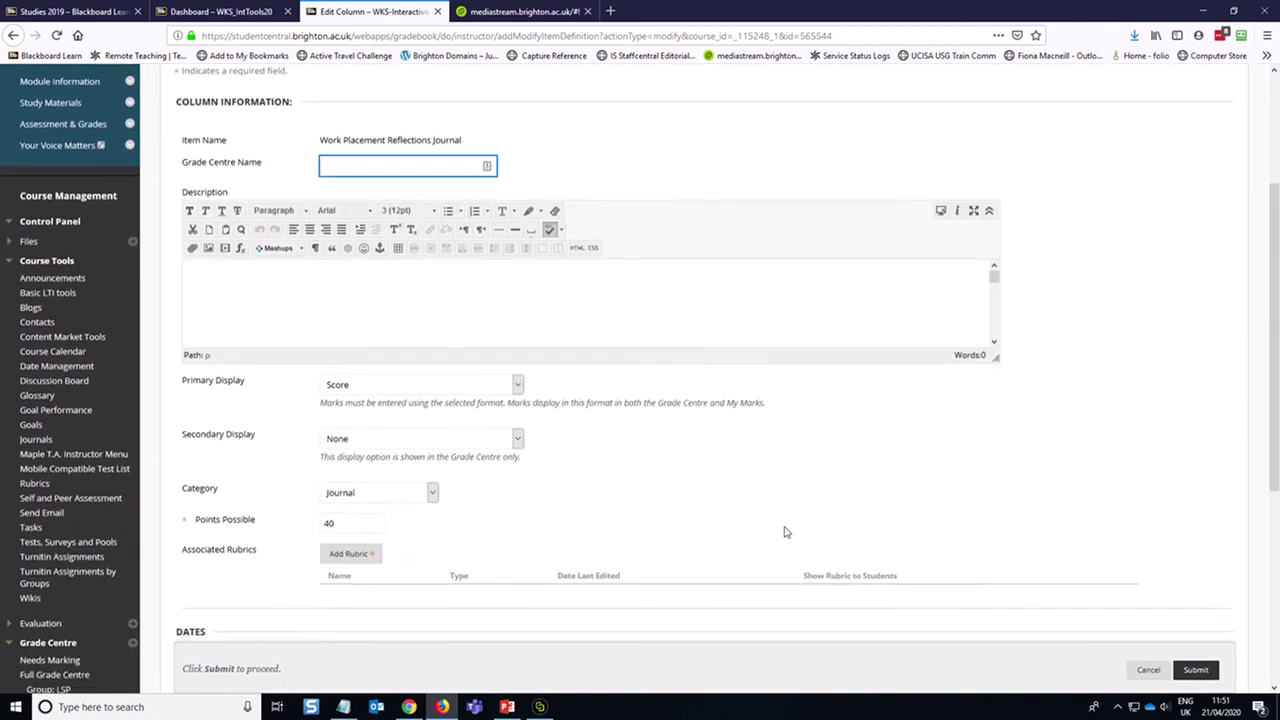
pyautogui.click(516, 323)
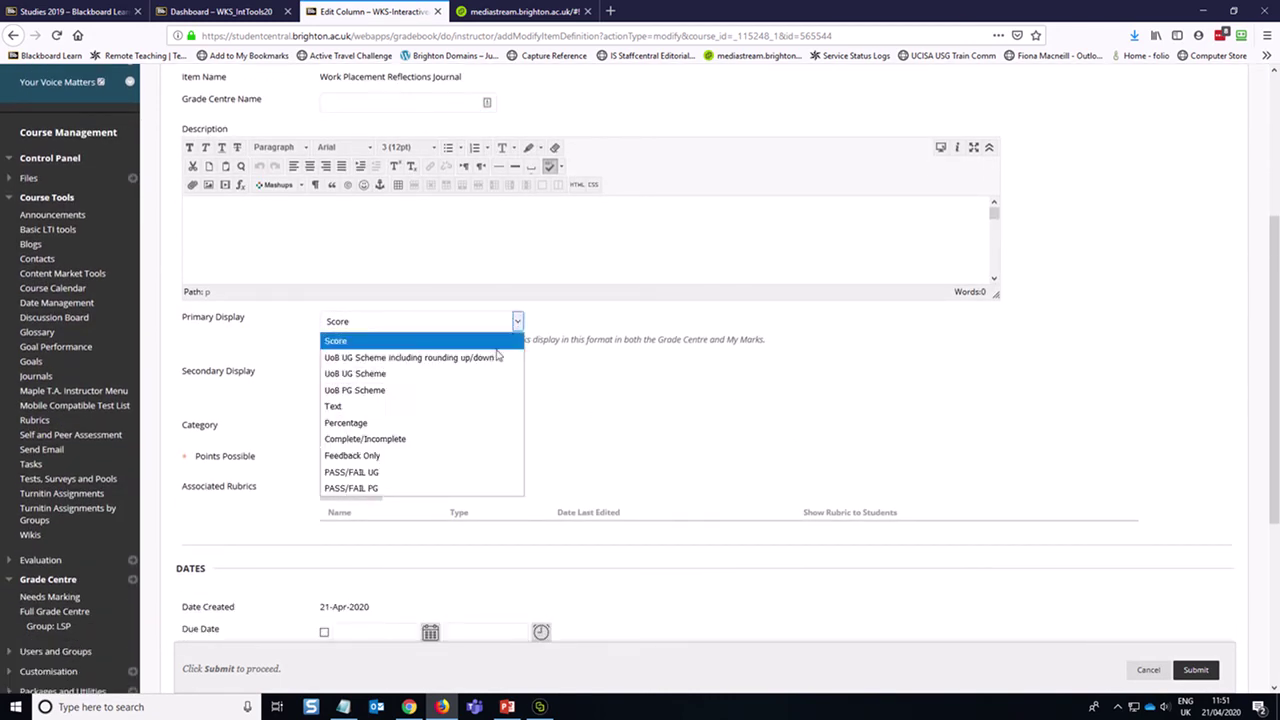
pyautogui.click(436, 474)
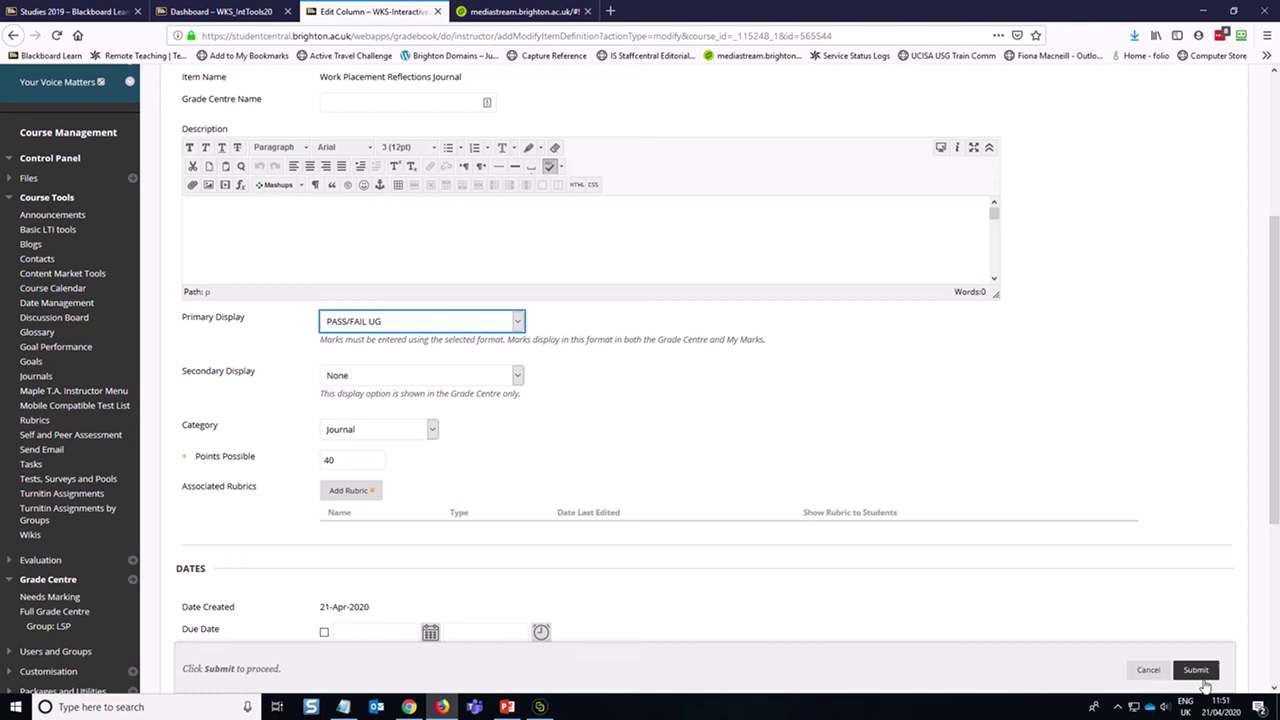
pyautogui.click(1200, 675)
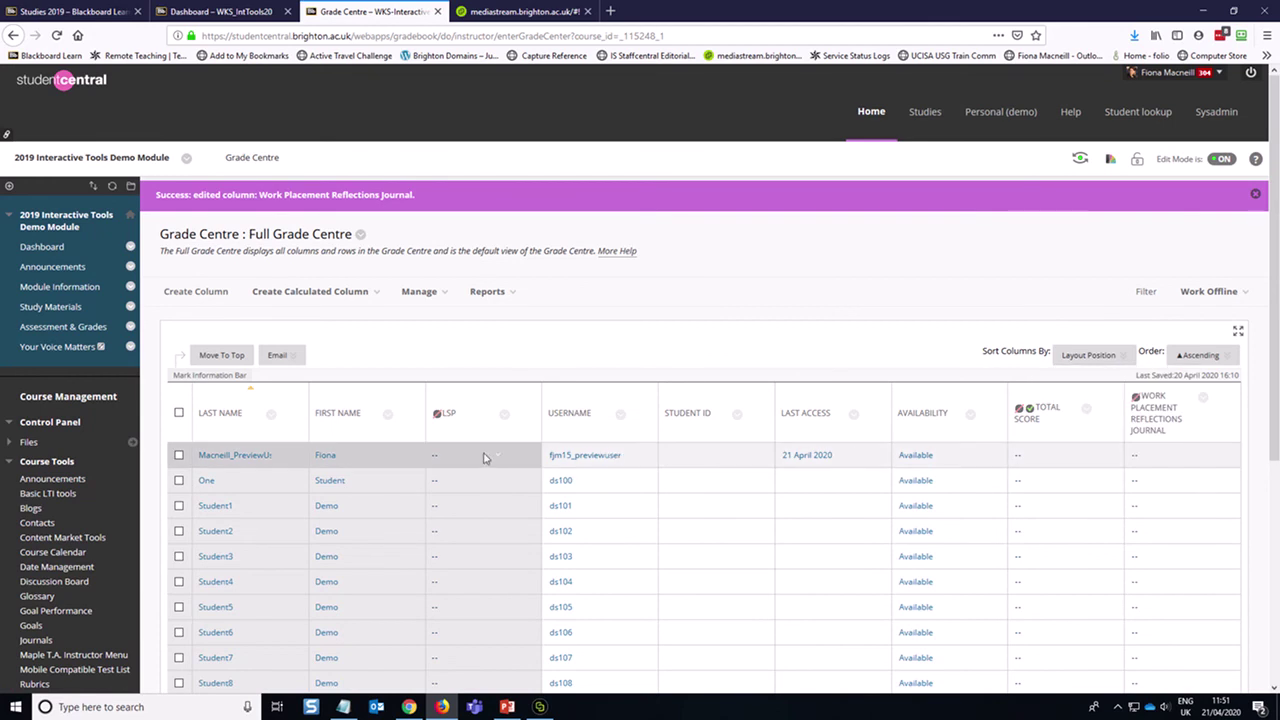
# Step: Enter a mark of 40 for the first student's Work Placement Reflections Journal
pyautogui.click(1148, 456)
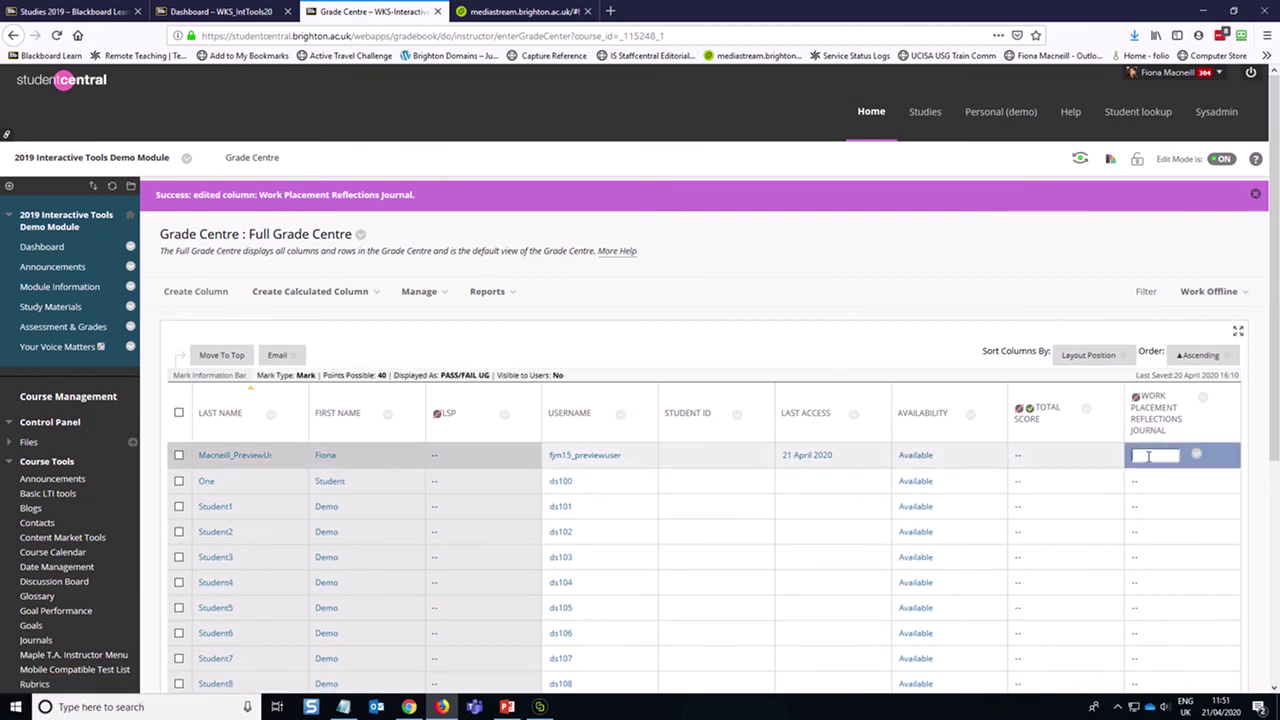
pyautogui.write('40')
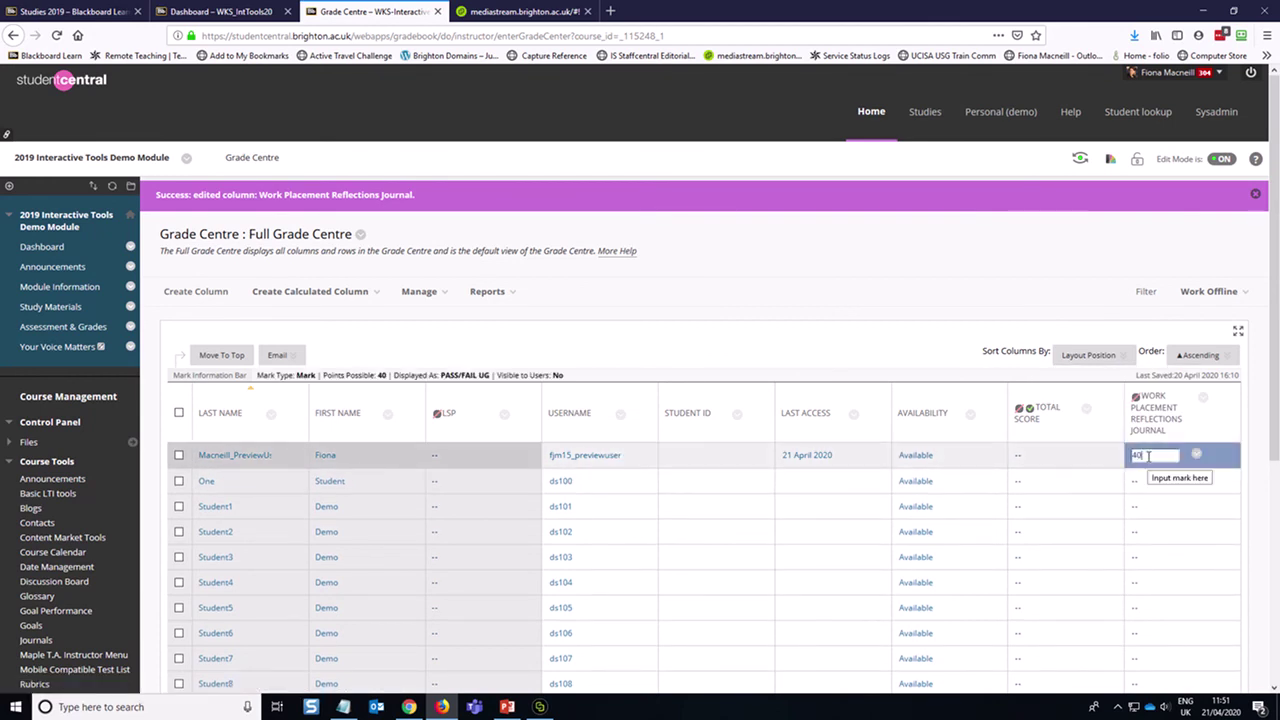
pyautogui.press('Return')
# Step: Change the first student's journal mark to FAIL
pyautogui.click(1168, 456)
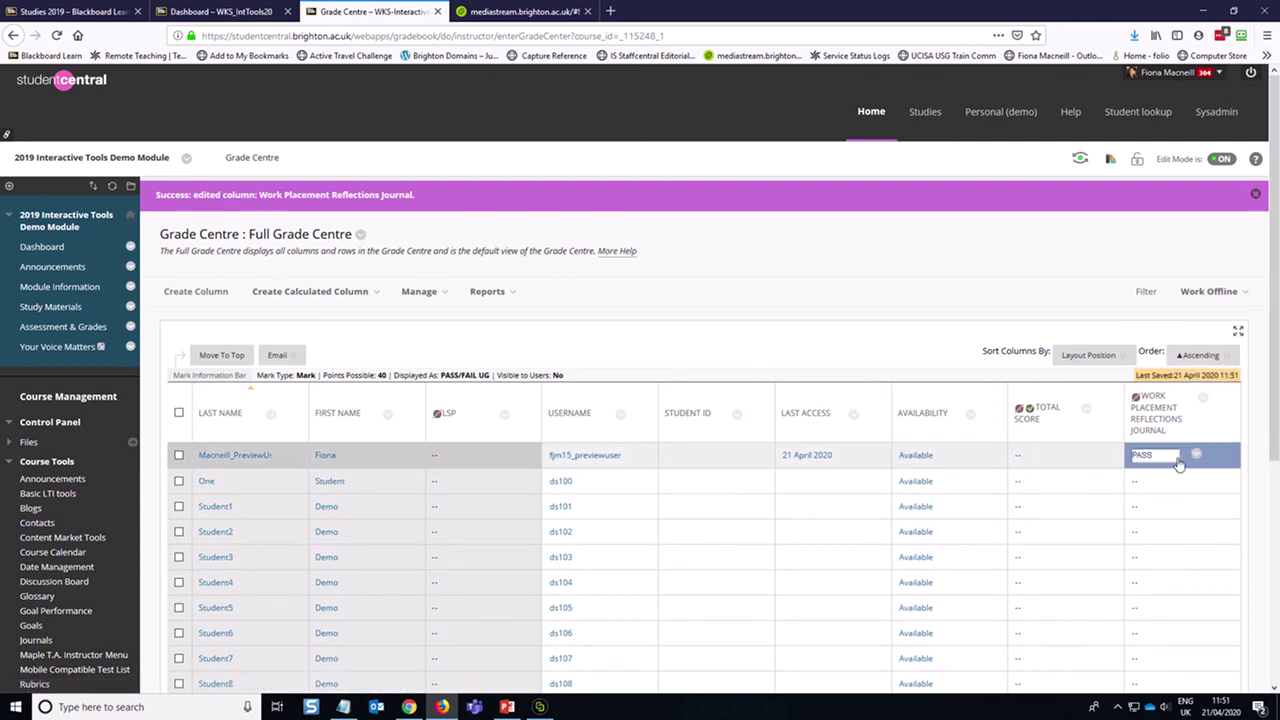
pyautogui.click(1150, 456)
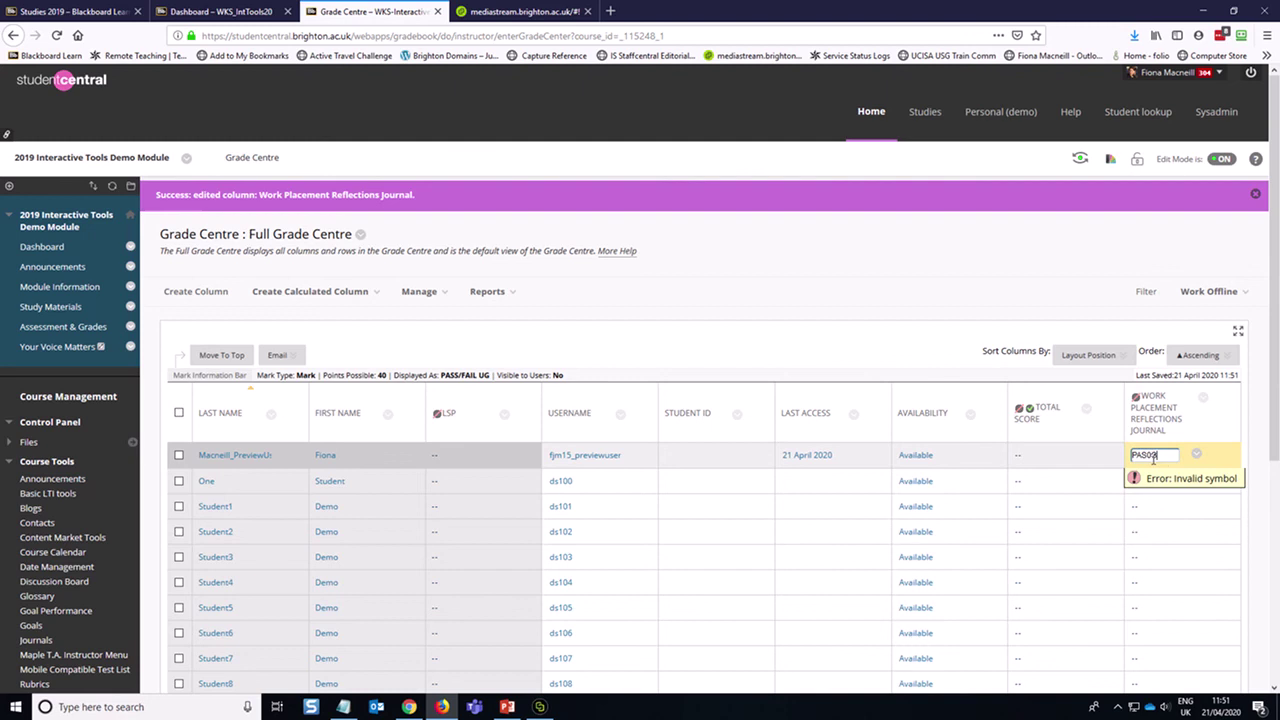
pyautogui.write('FAIL')
pyautogui.press('Return')
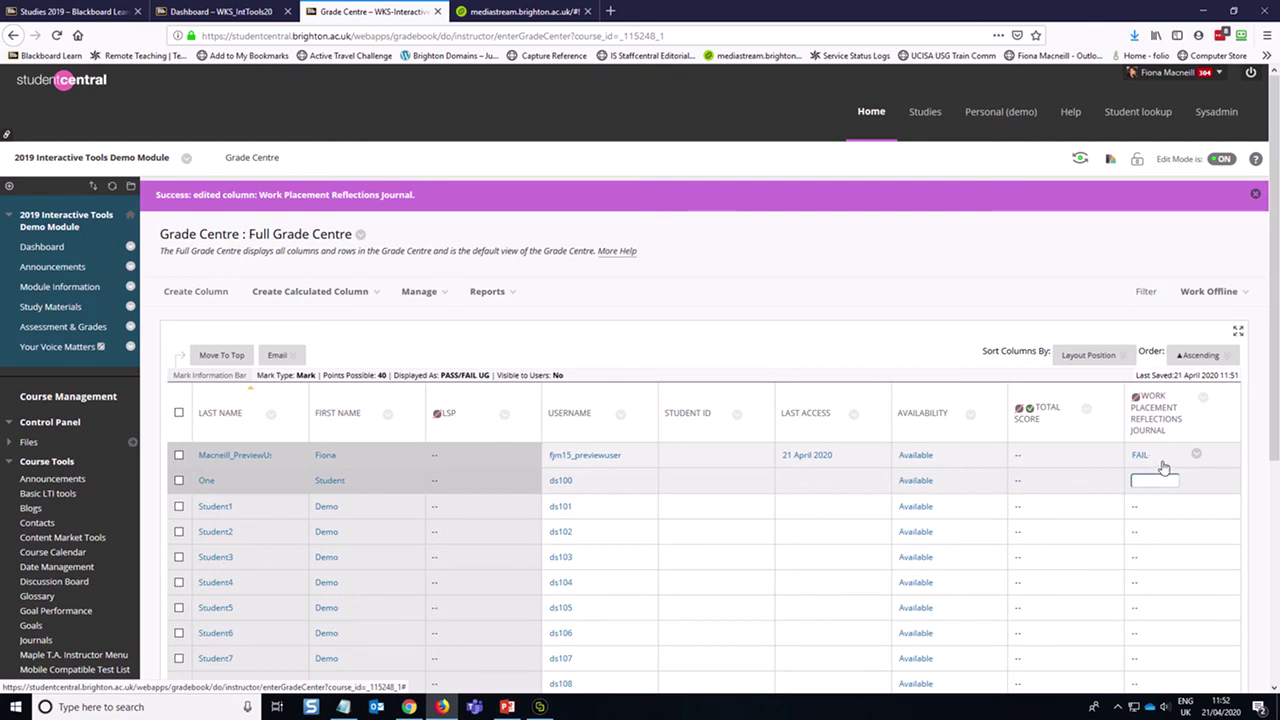
# Step: Replace the FAIL mark with P so the first student's journal shows PASS
pyautogui.click(993, 305)
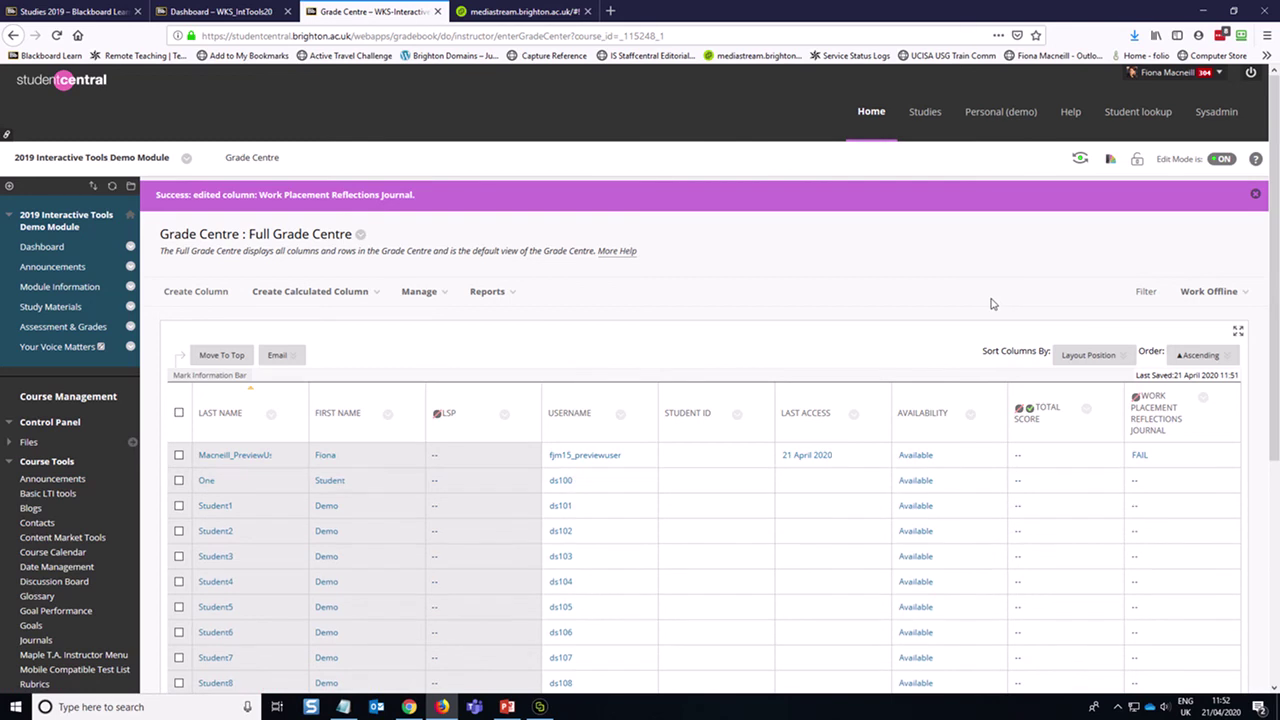
pyautogui.click(1154, 461)
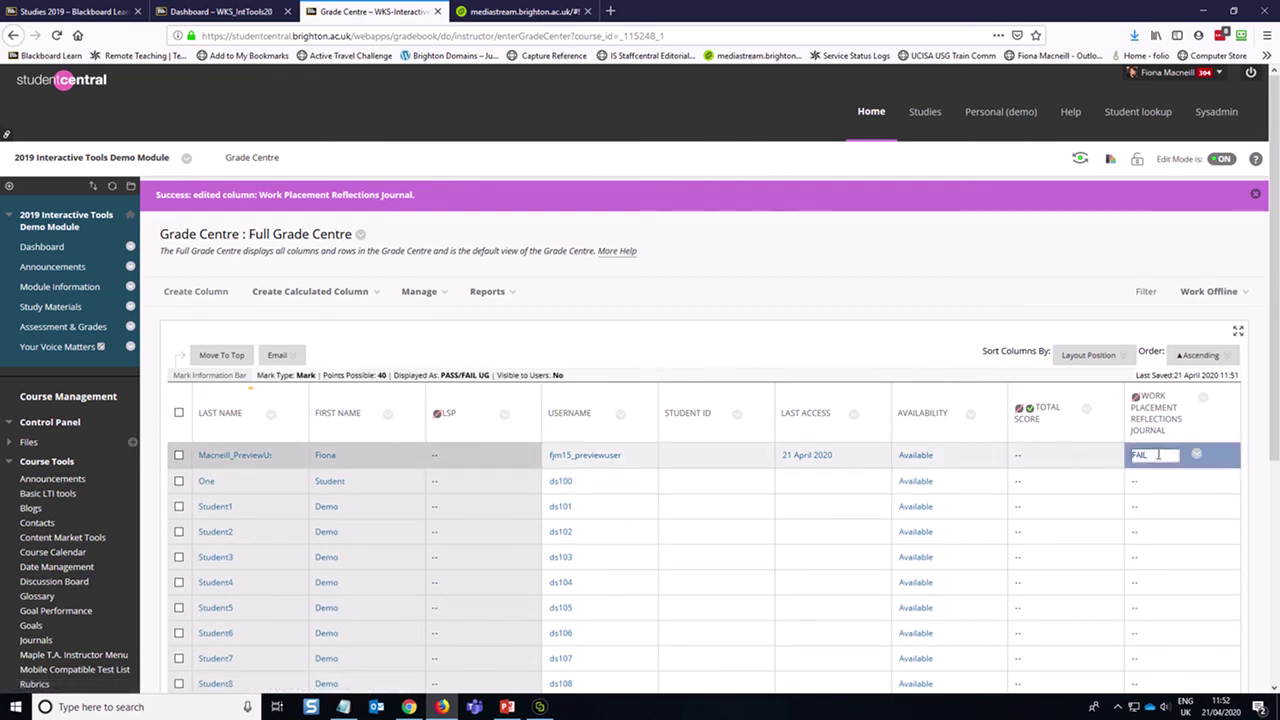
pyautogui.moveTo(1158, 454); pyautogui.dragTo(1112, 452)
pyautogui.write('P')
pyautogui.press('Return')
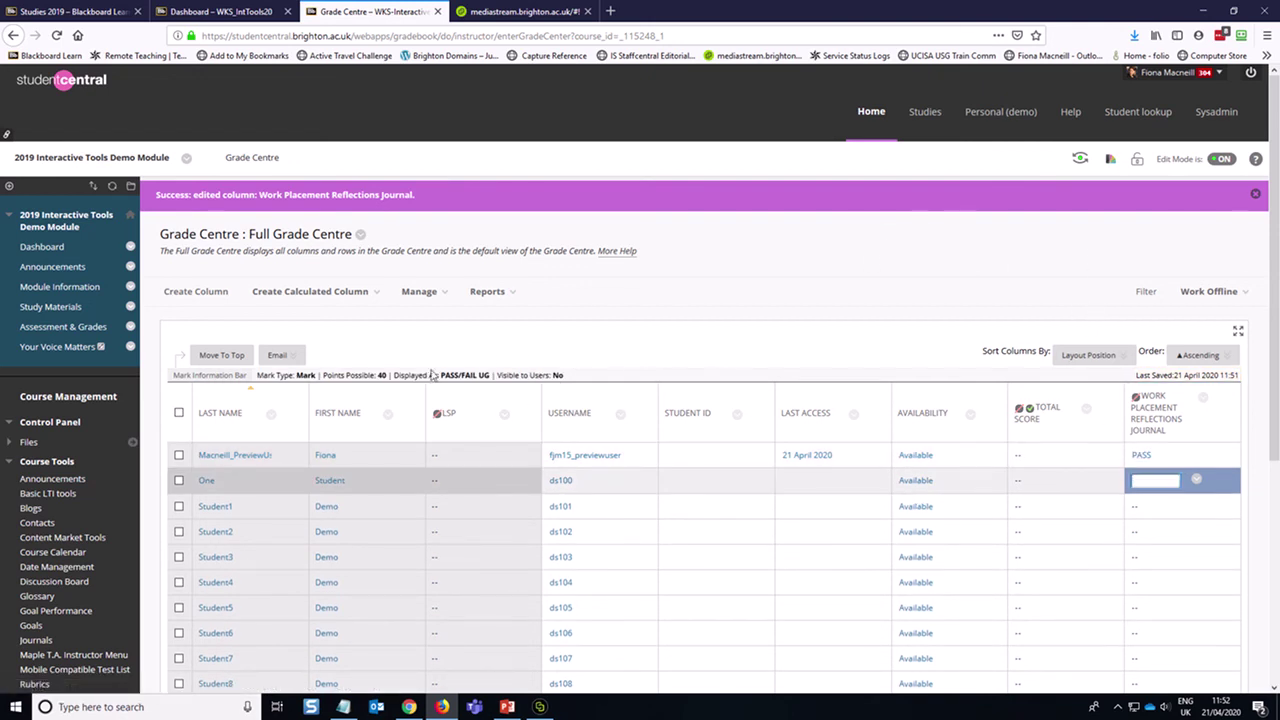
# Step: Collapse the Course Tools and Grade Centre sections of the Control Panel menu
pyautogui.click(45, 462)
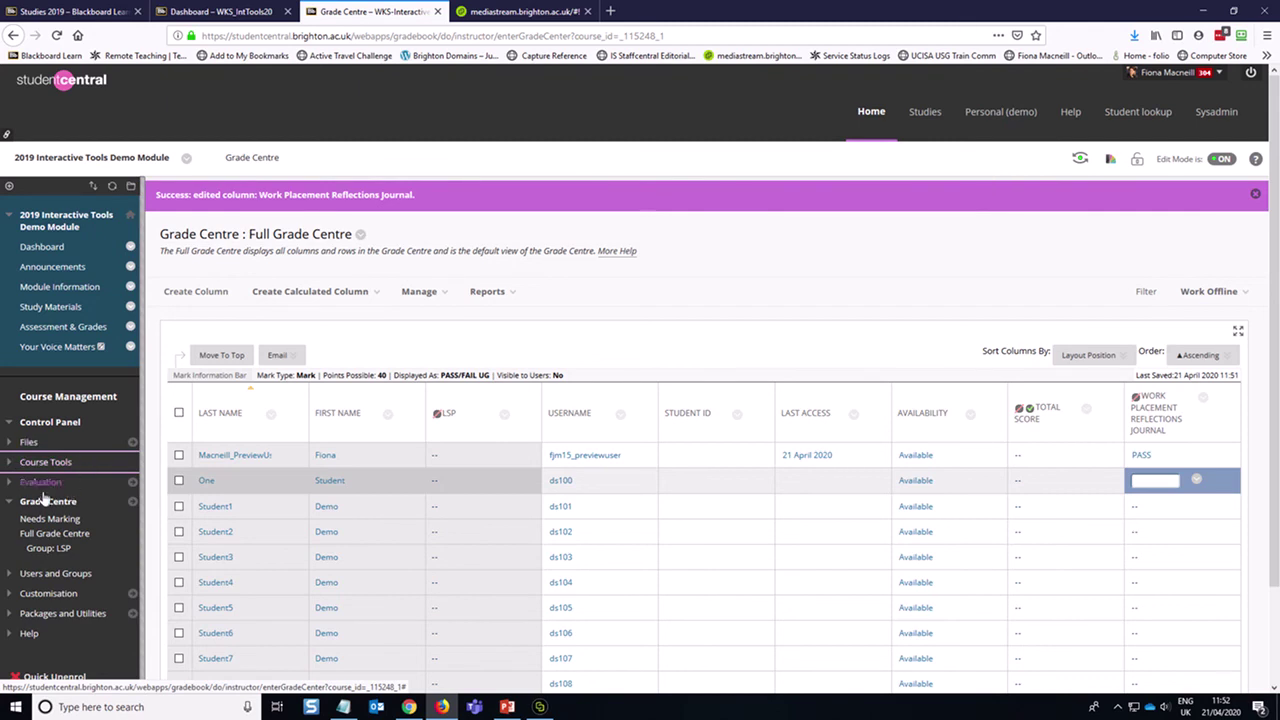
pyautogui.click(45, 500)
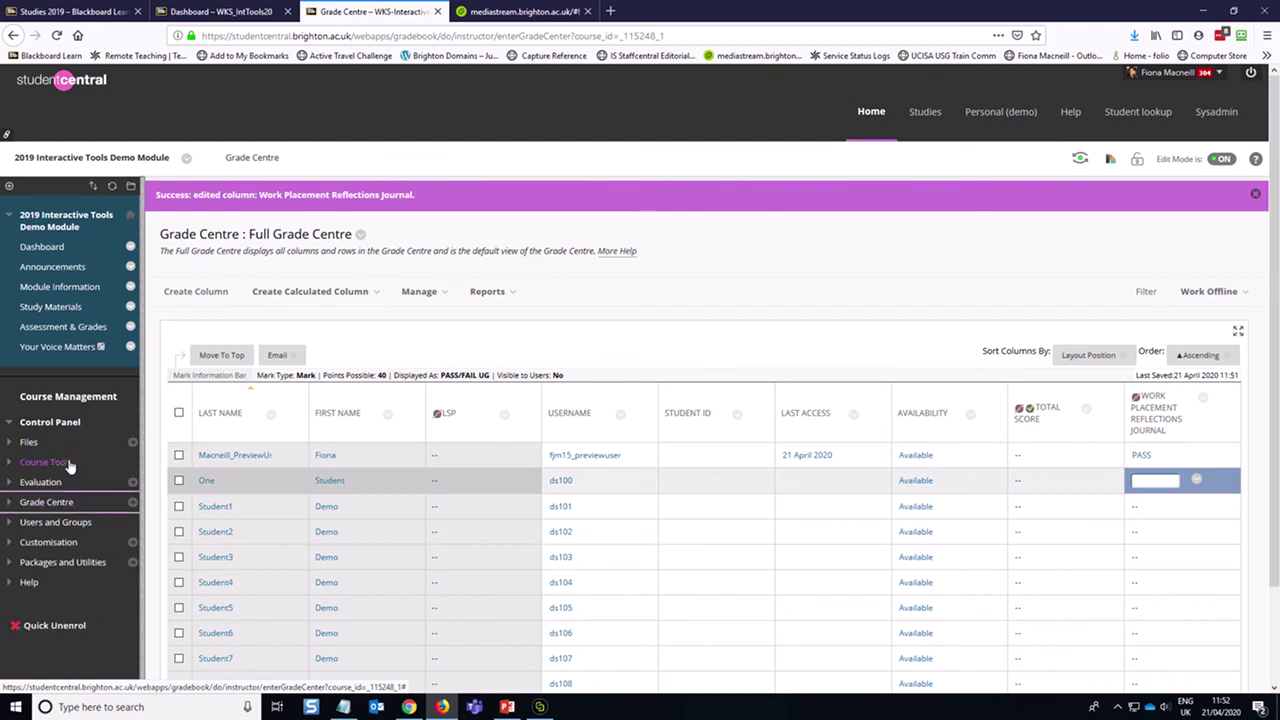